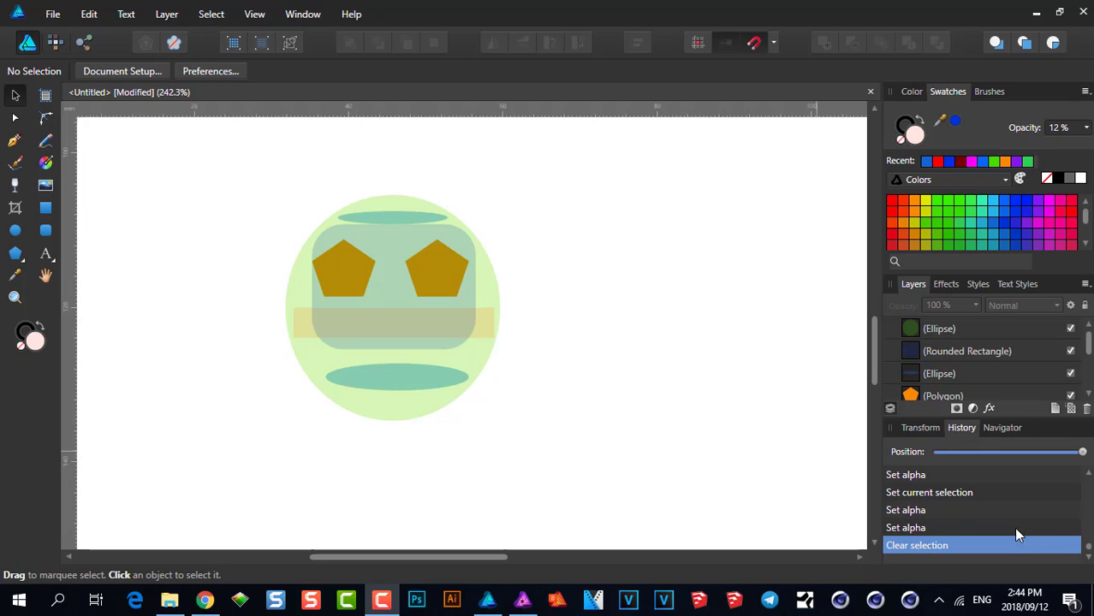
# Marquee-select all seven face shapes, then pick out the large background circle on the canvas.
pyautogui.moveTo(253, 160)
pyautogui.mouseDown()
pyautogui.moveTo(617, 527)
pyautogui.moveTo(629, 522)
pyautogui.moveTo(621, 501)
pyautogui.mouseUp()
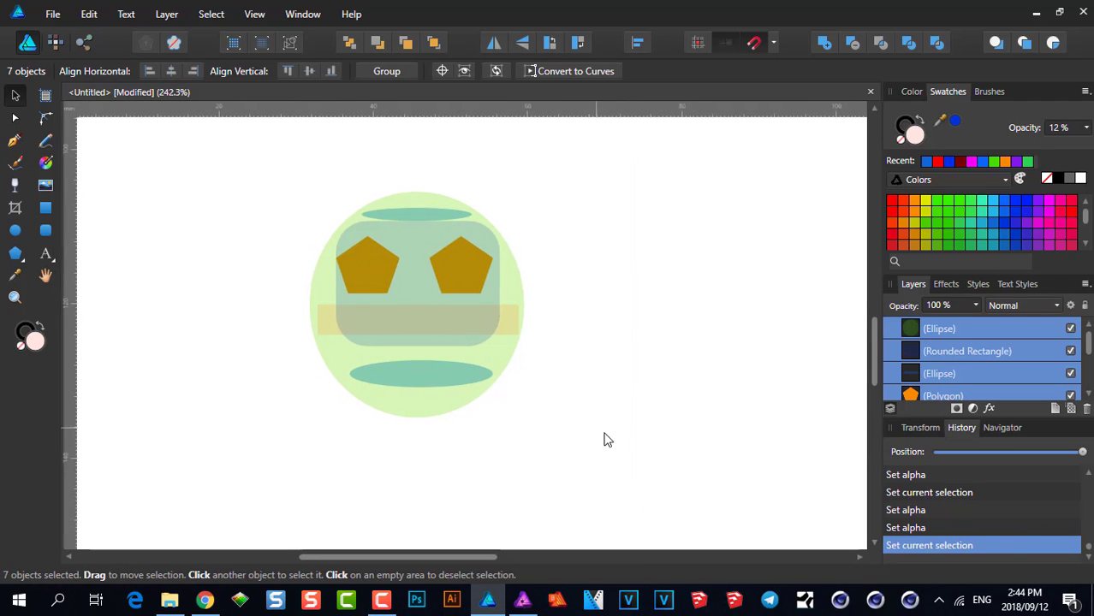
pyautogui.scroll(2, 450, 254)
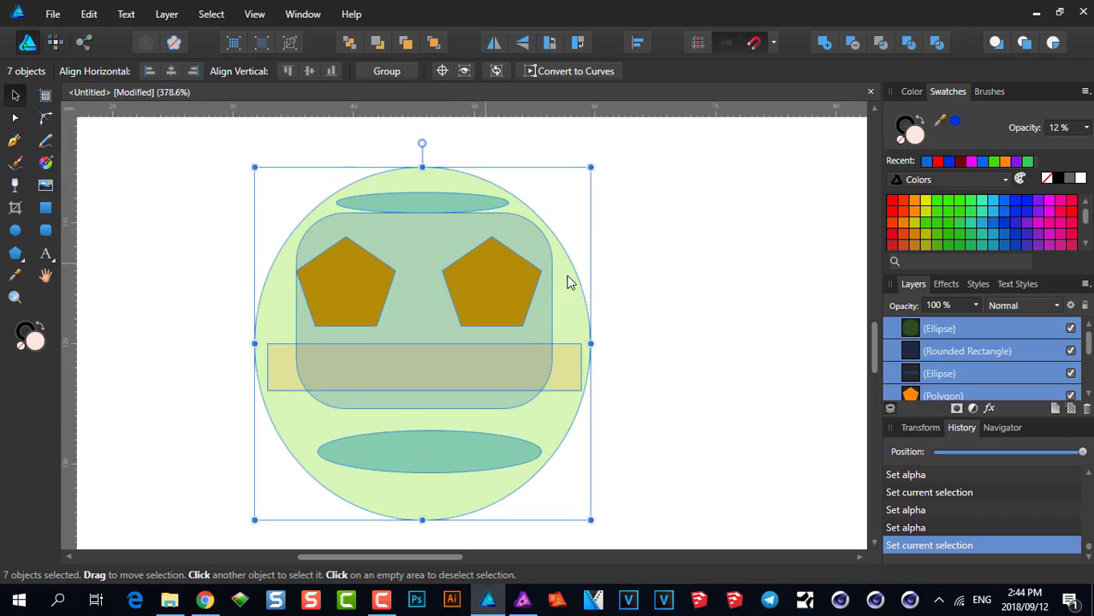
pyautogui.click(634, 278)
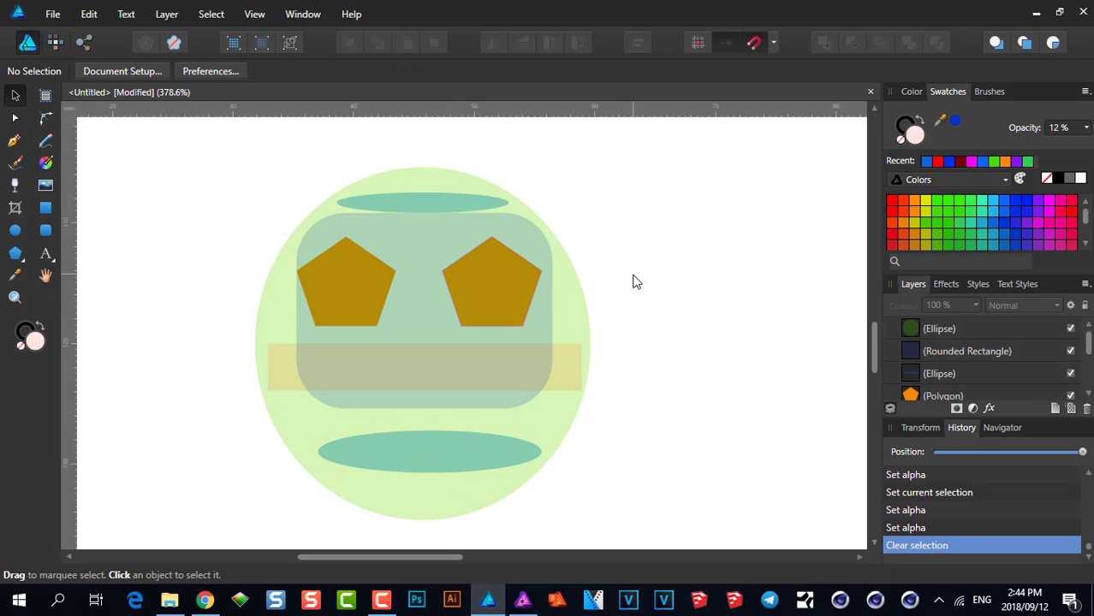
pyautogui.click(492, 283)
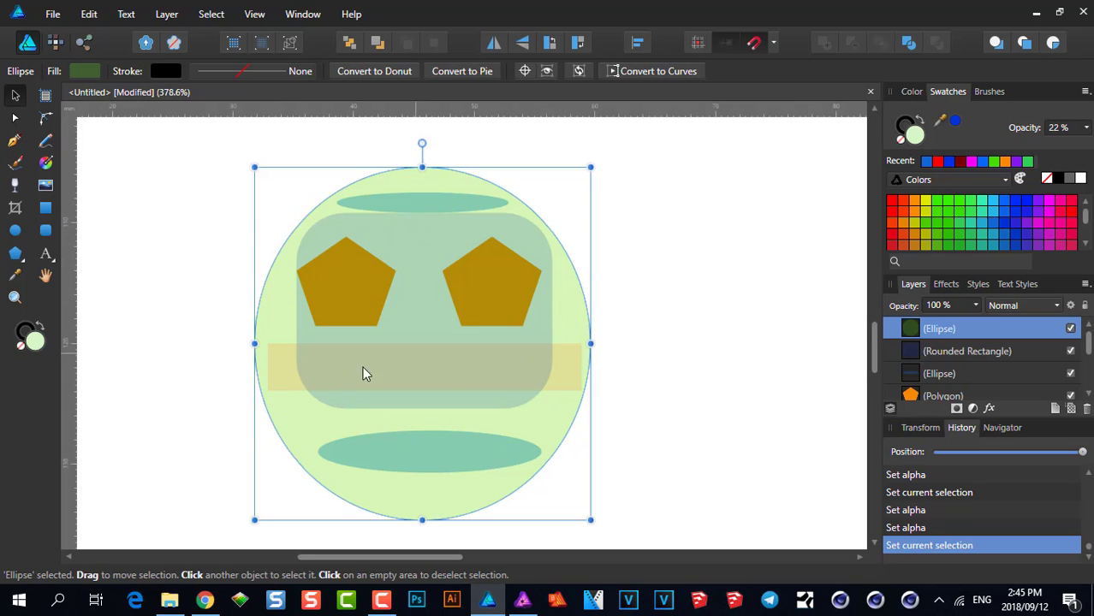
pyautogui.click(721, 261)
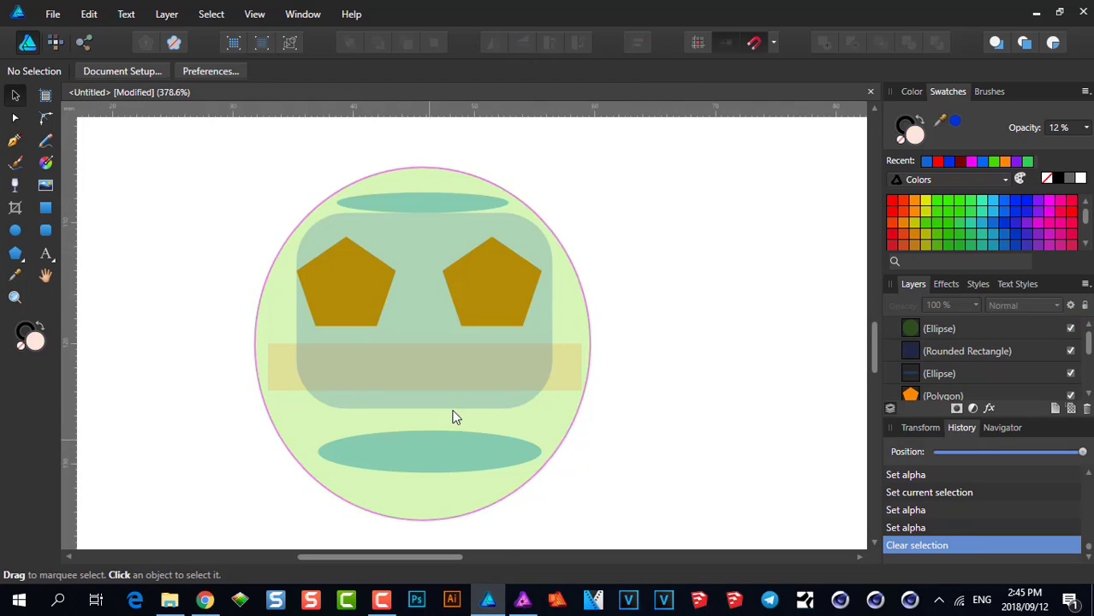
pyautogui.scroll(-3, 464, 375)
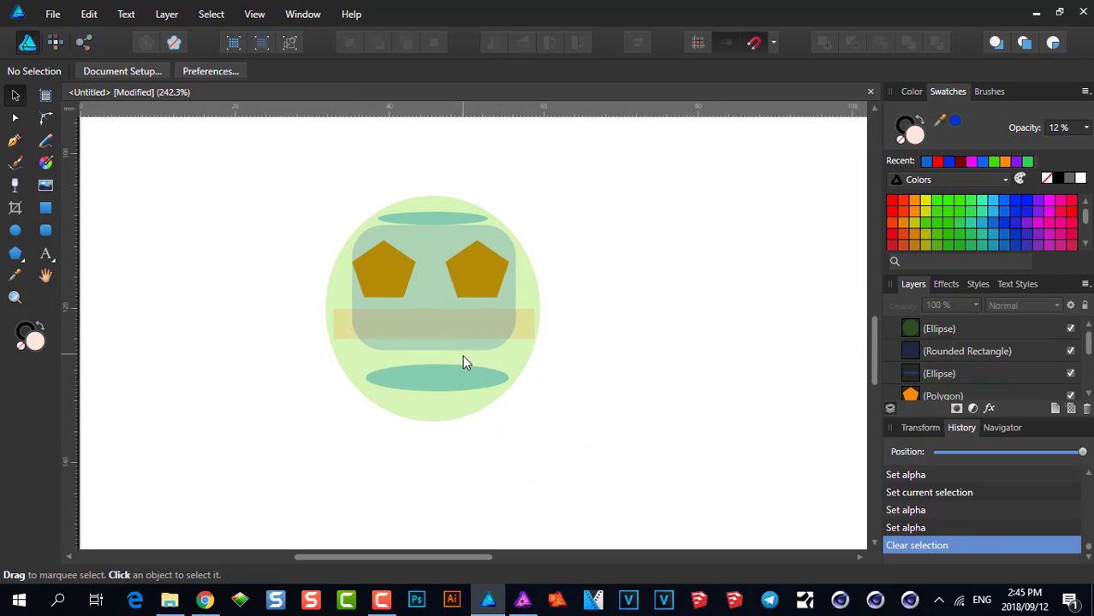
pyautogui.scroll(-3, 1017, 369)
pyautogui.scroll(3, 1018, 370)
# Select the background circle, rounded rectangle, lower mouth ellipse and top ellipse in the Layers panel.
pyautogui.click(956, 327)
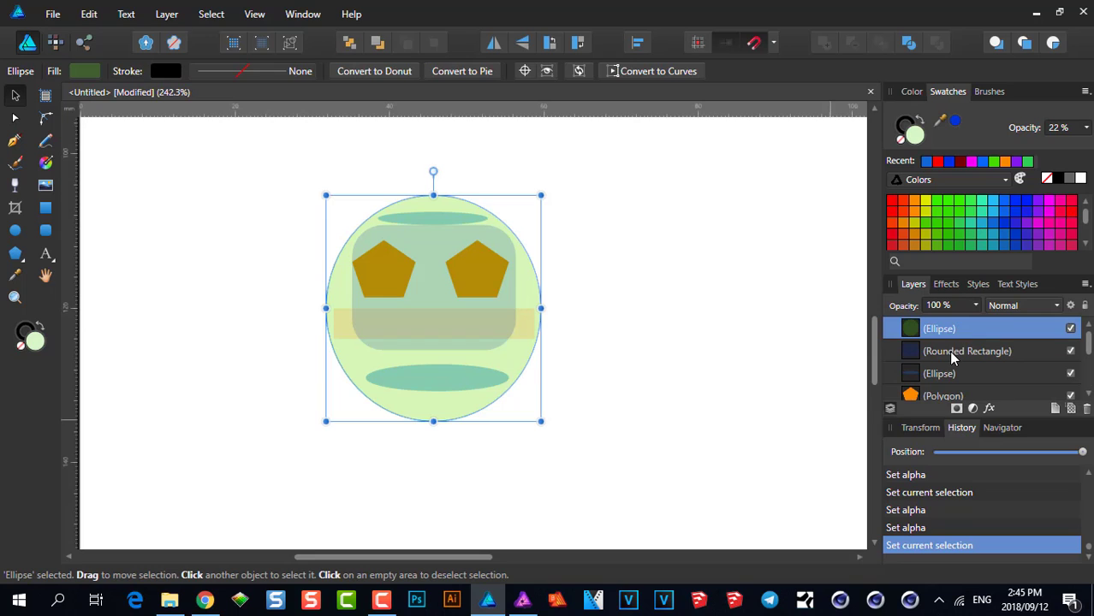
pyautogui.click(967, 352)
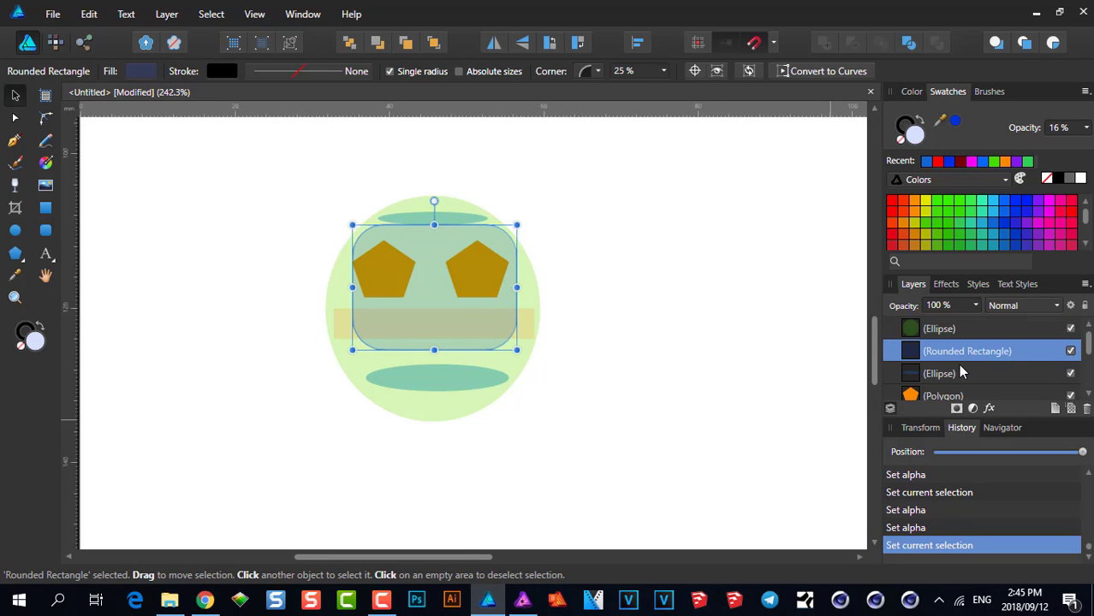
pyautogui.click(957, 374)
pyautogui.scroll(-2, 969, 377)
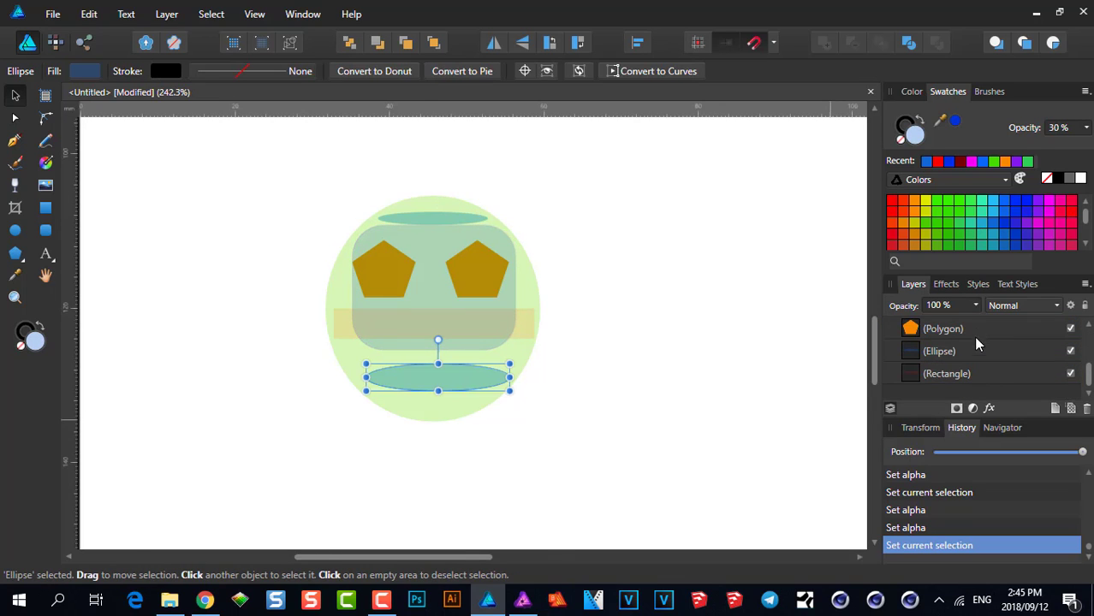
pyautogui.click(975, 351)
pyautogui.click(663, 347)
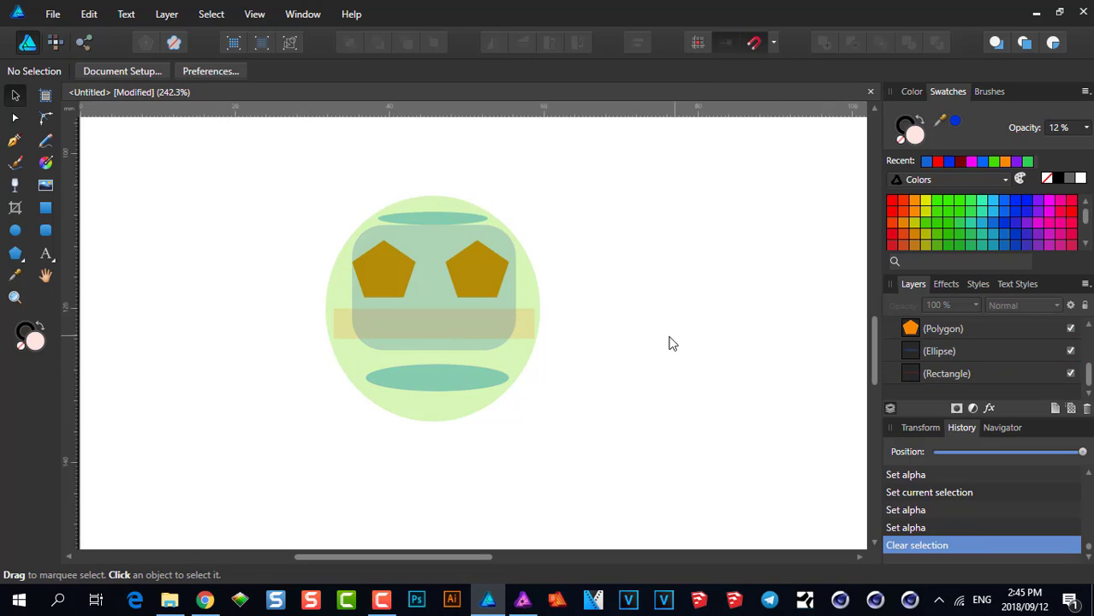
# Centre the face in view and select the right and left pentagon eyes in turn.
pyautogui.scroll(4, 404, 190)
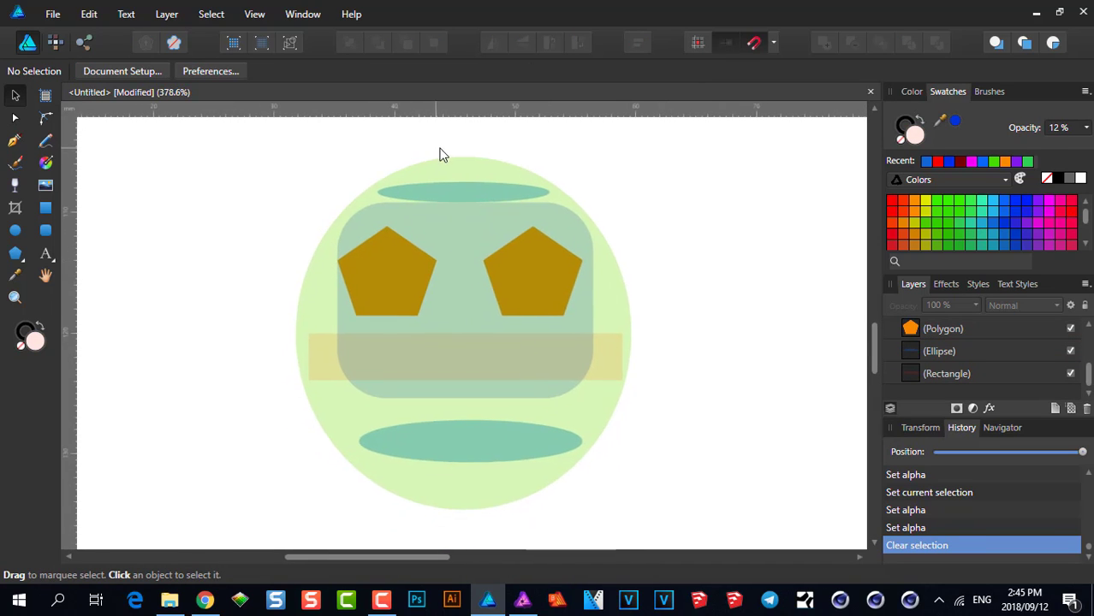
pyautogui.moveTo(558, 279); pyautogui.dragTo(545, 241)
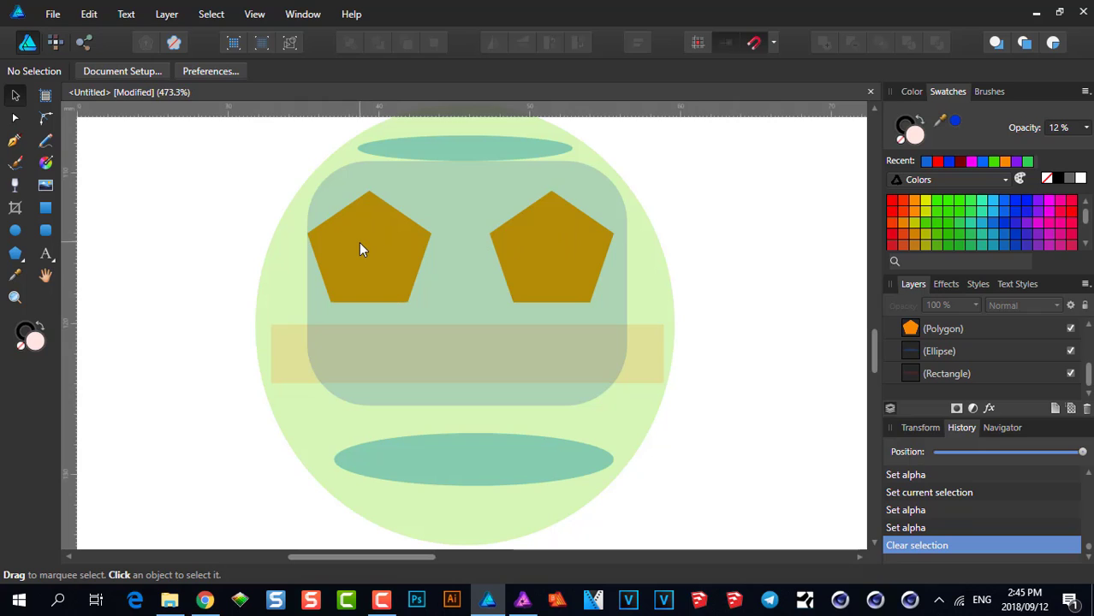
pyautogui.scroll(2, 984, 359)
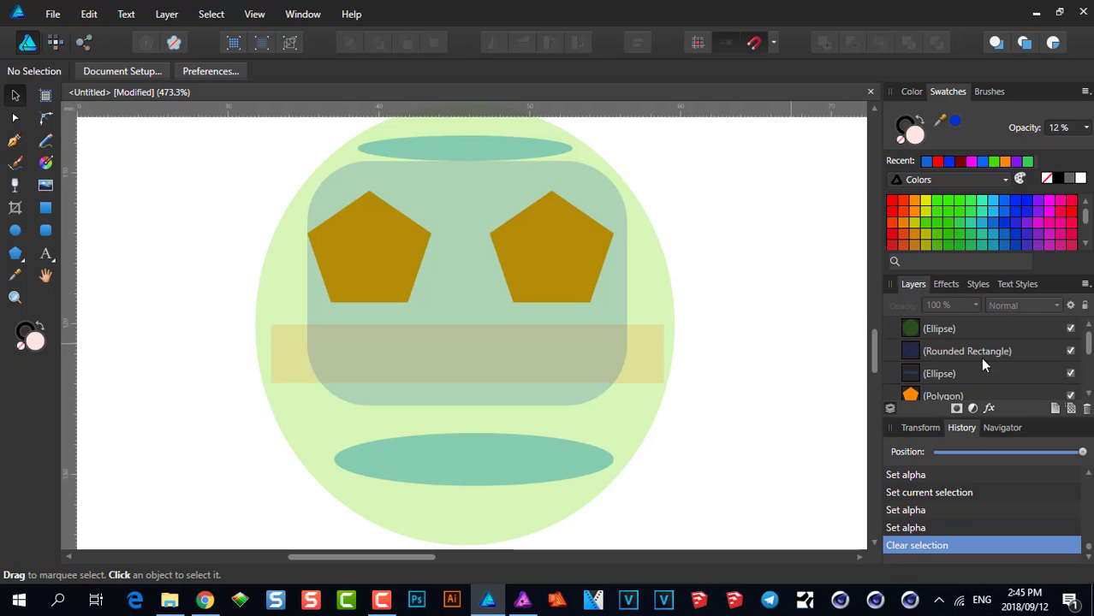
pyautogui.click(965, 395)
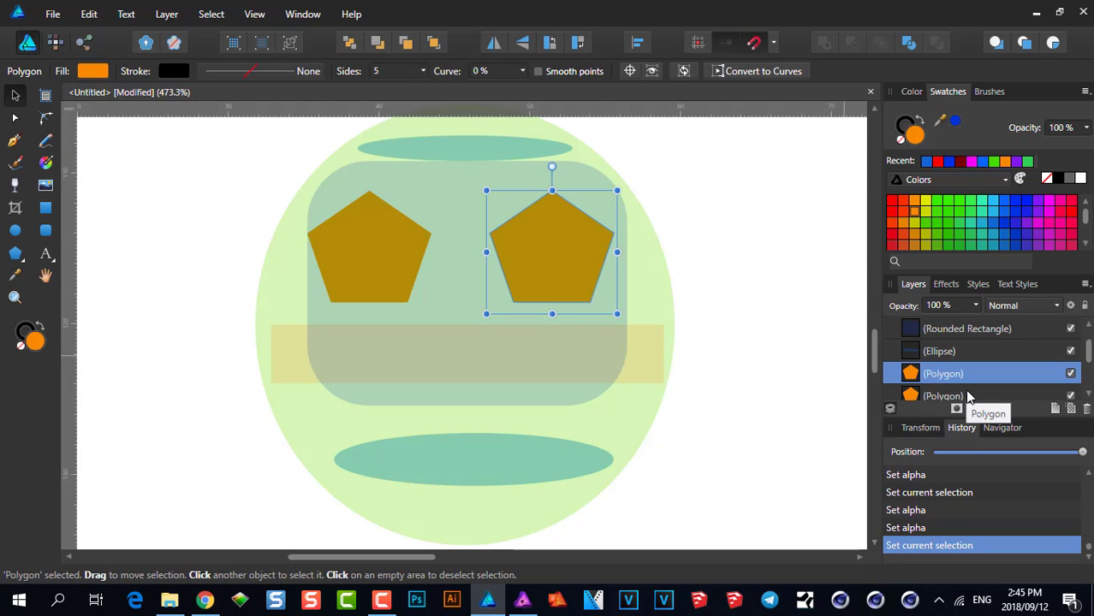
pyautogui.scroll(-2, 973, 388)
pyautogui.click(985, 328)
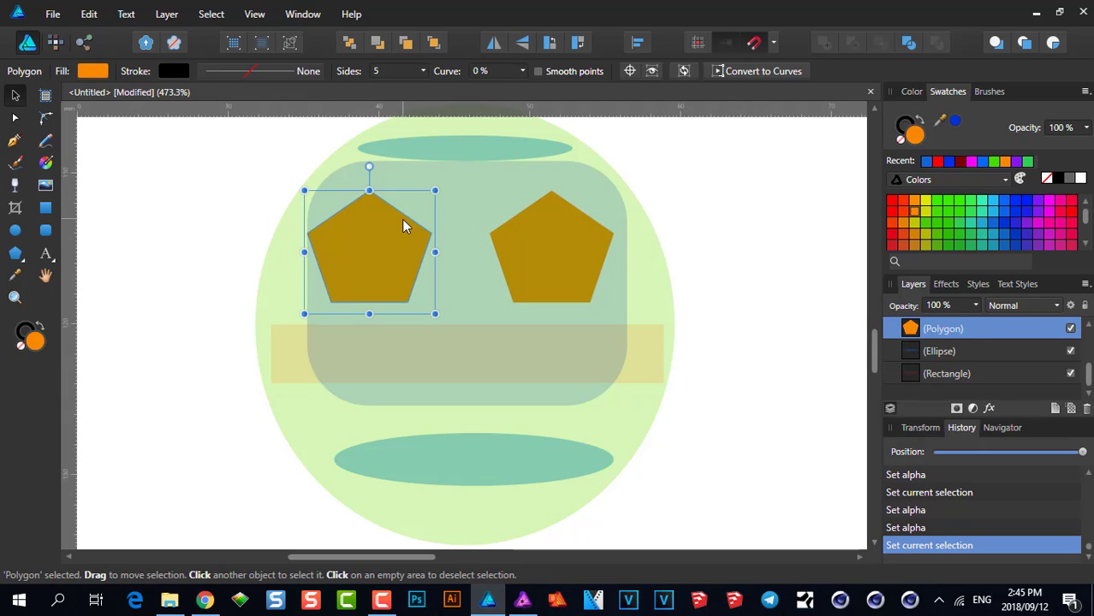
pyautogui.click(728, 255)
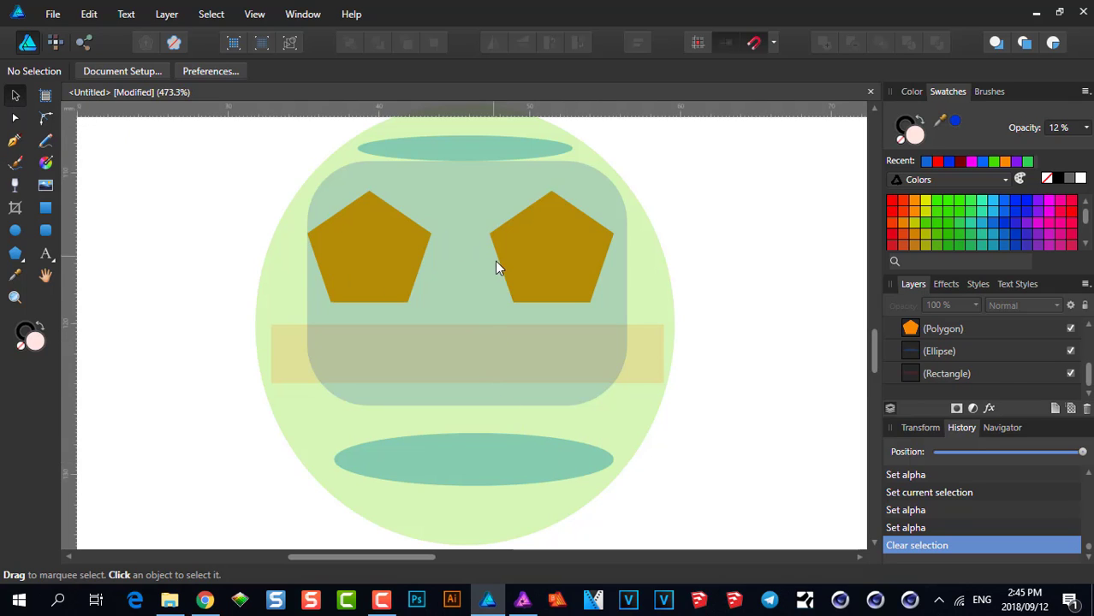
# Select the large background circle and switch to the Node tool.
pyautogui.scroll(1, 466, 286)
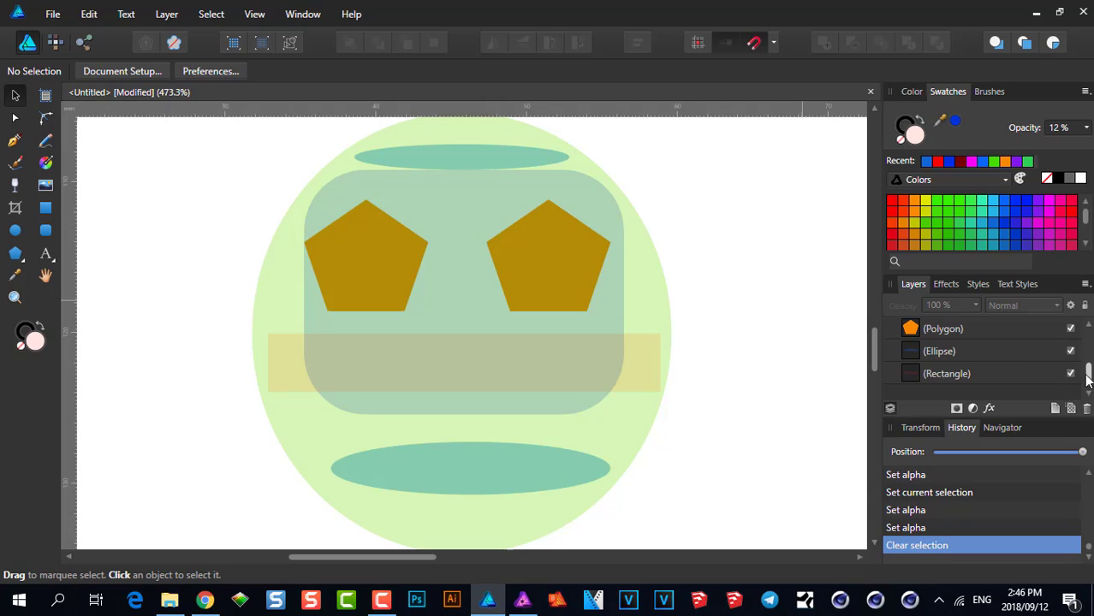
pyautogui.moveTo(1087, 376); pyautogui.dragTo(1090, 342)
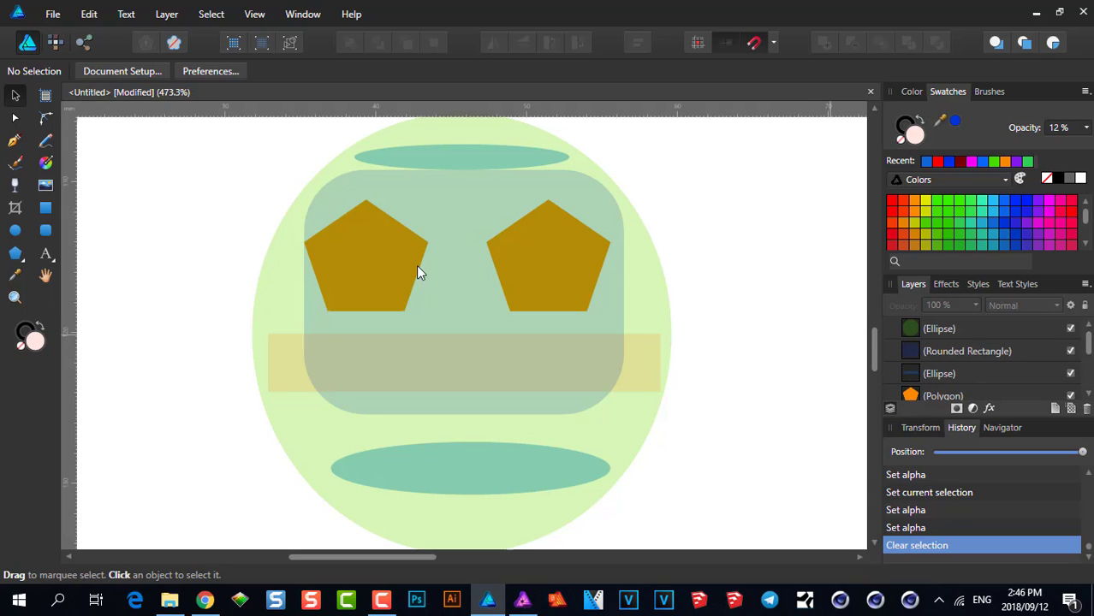
pyautogui.click(359, 255)
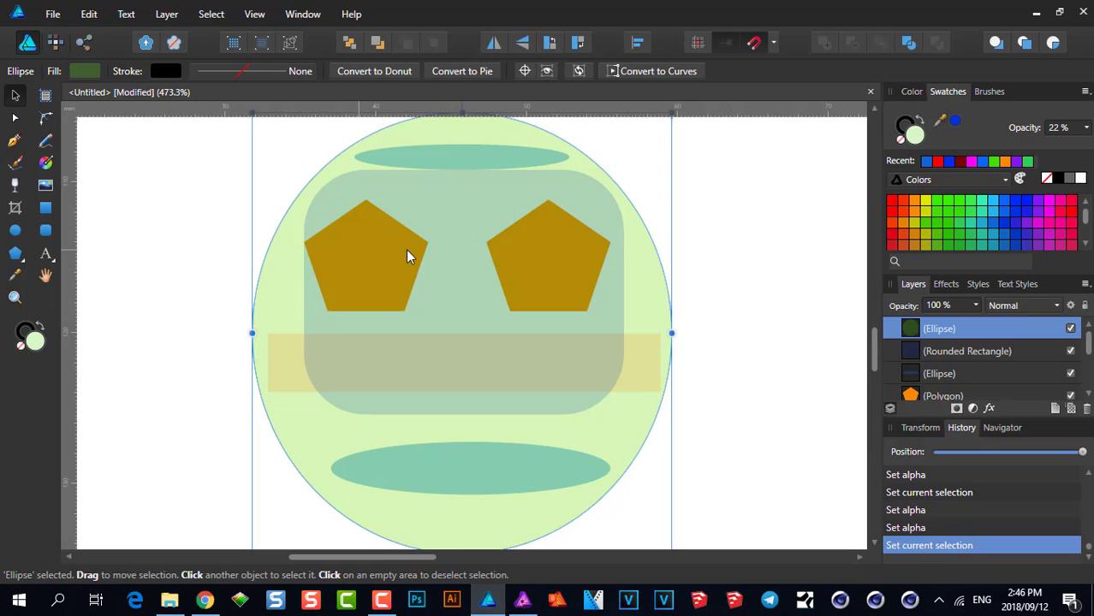
pyautogui.scroll(-1, 653, 218)
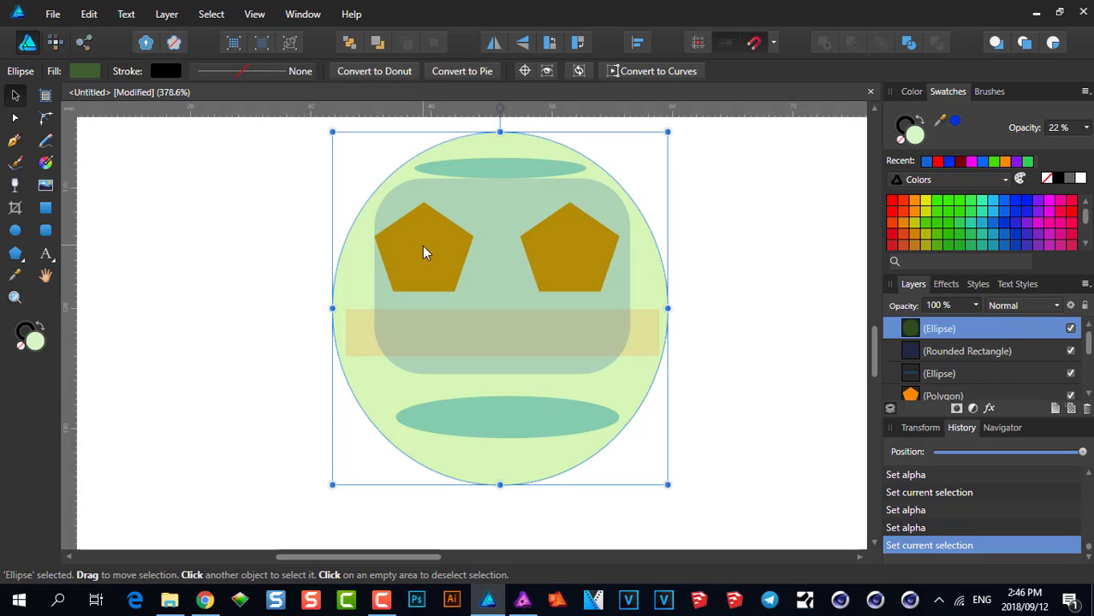
pyautogui.press('a')
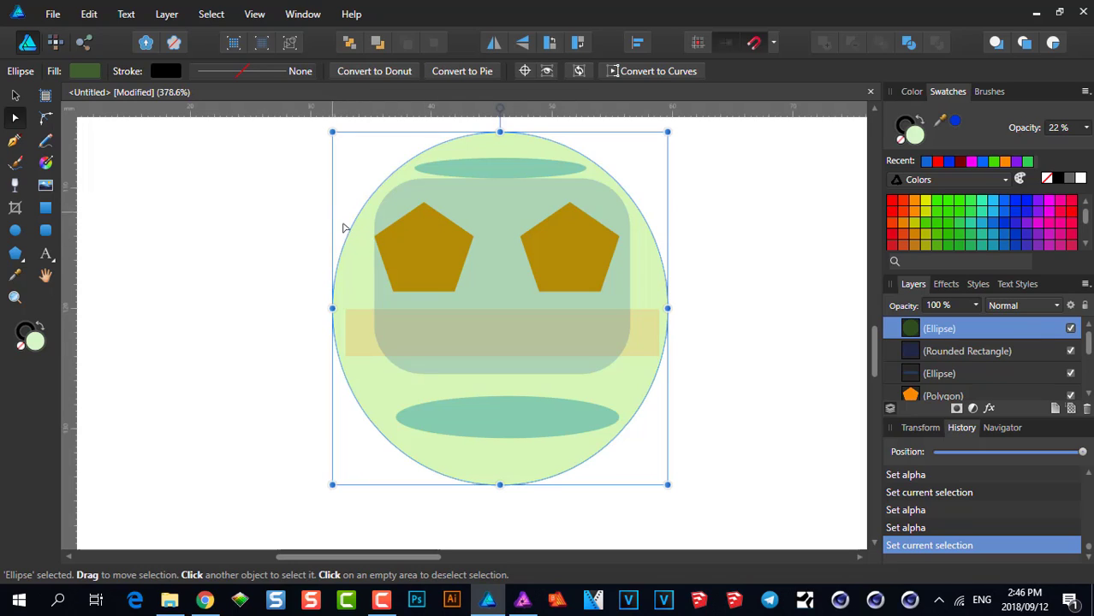
# Alt-click down through the circle, rounded rectangle and left pentagon, then select the top teal ellipse.
pyautogui.click(193, 188)
pyautogui.click(409, 267)
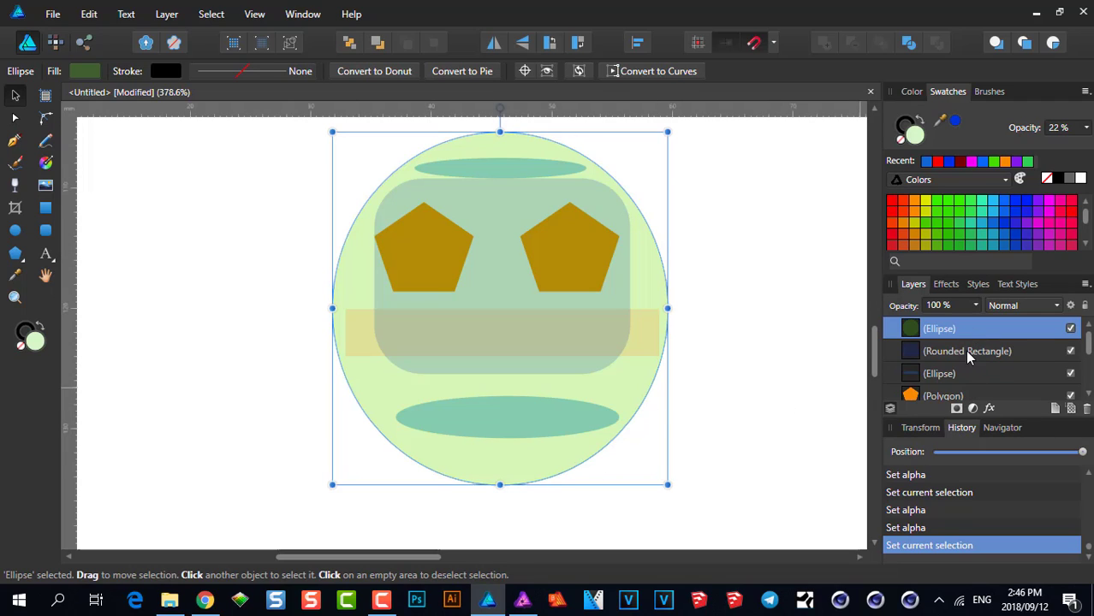
pyautogui.keyDown('alt'); pyautogui.click(419, 248); pyautogui.keyUp('alt')
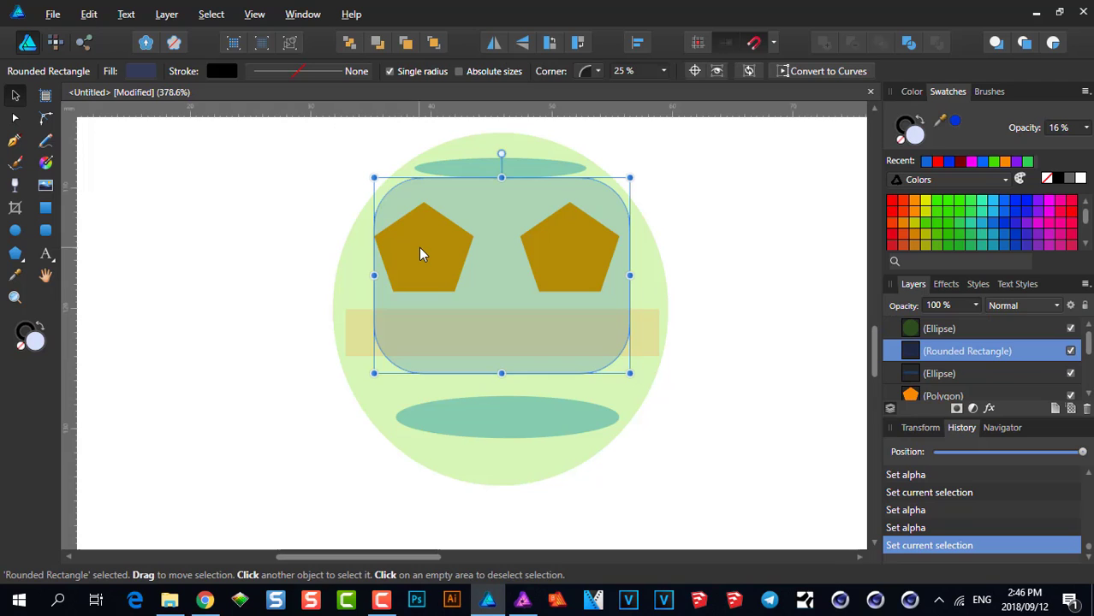
pyautogui.keyDown('alt'); pyautogui.click(419, 253); pyautogui.keyUp('alt')
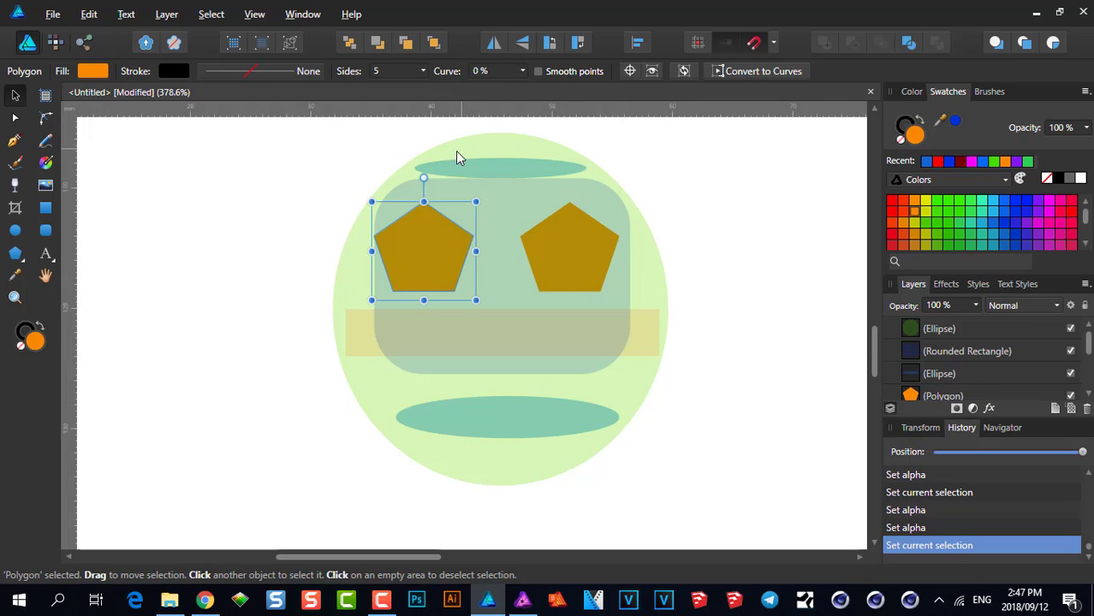
pyautogui.click(427, 247)
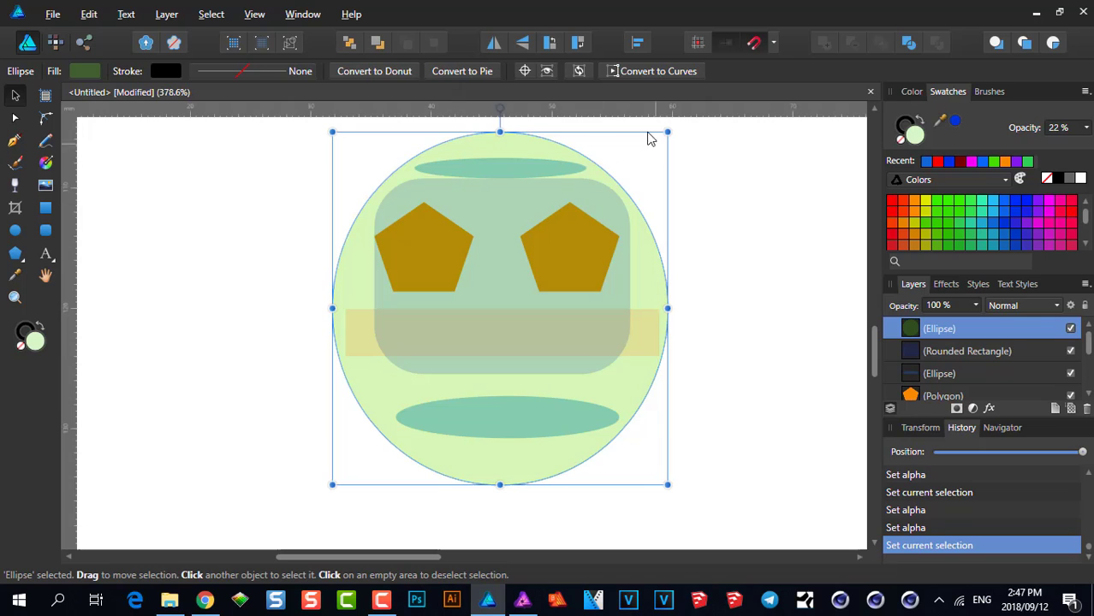
pyautogui.click(429, 247)
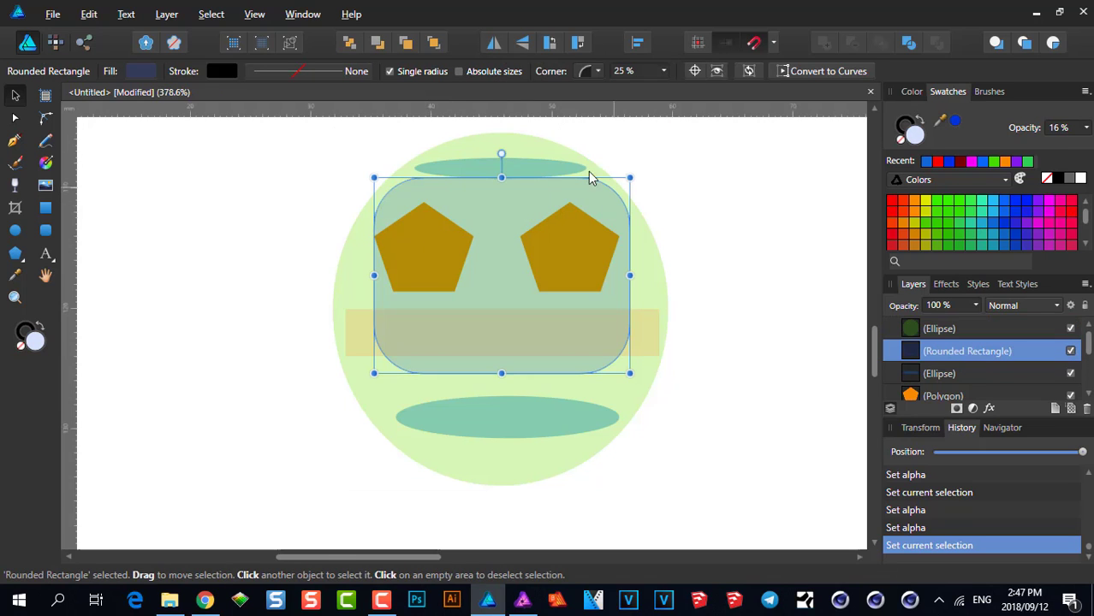
pyautogui.click(417, 253)
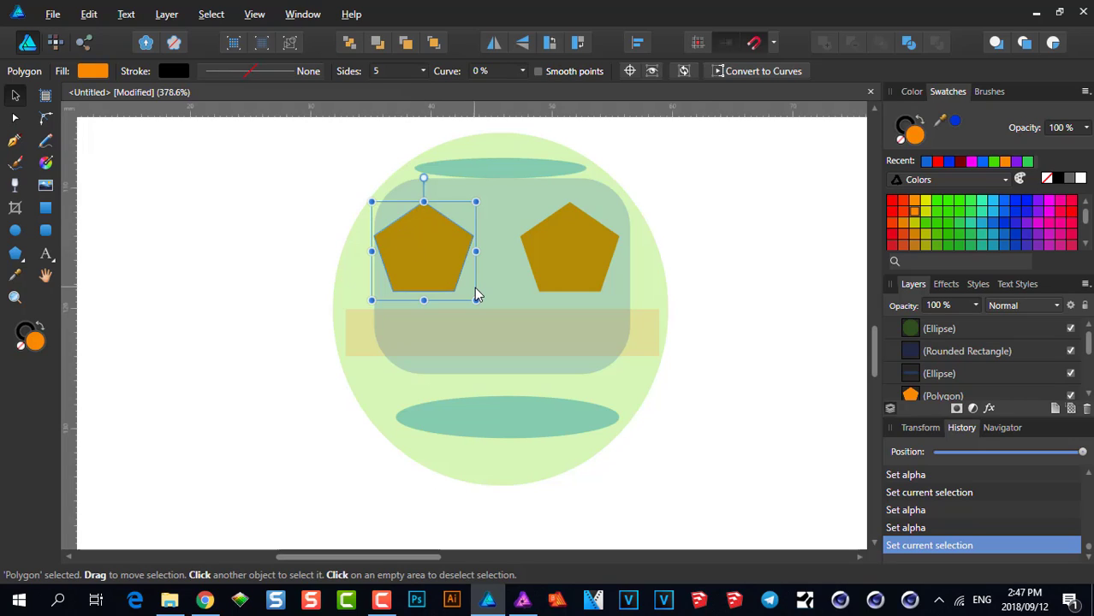
pyautogui.click(506, 170)
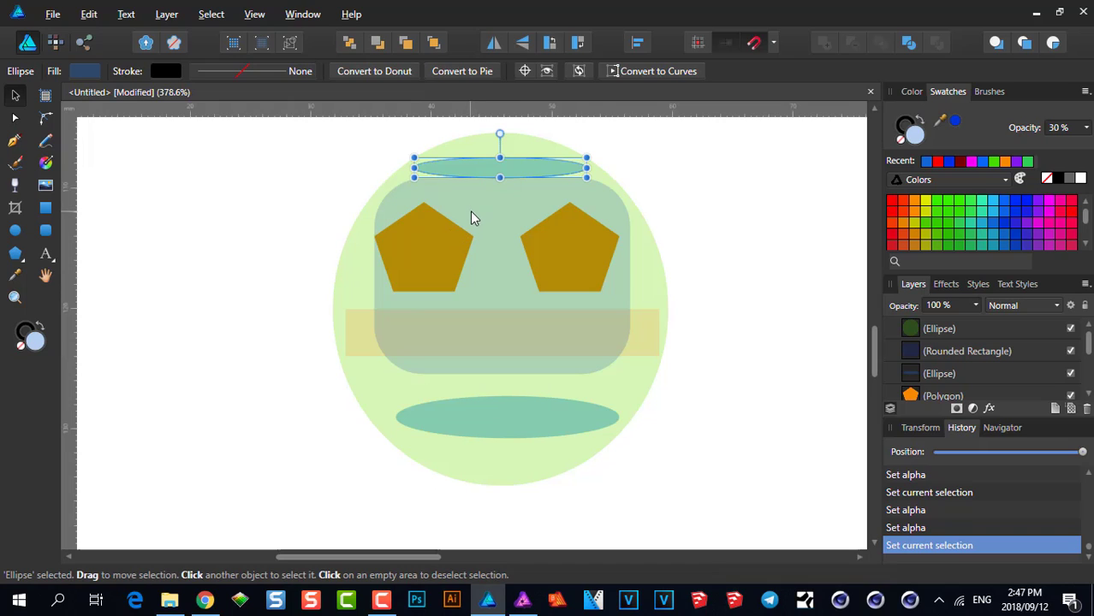
# Alt-click through the face circle to the bottom teal ellipse and drag it up between the pentagons.
pyautogui.click(719, 263)
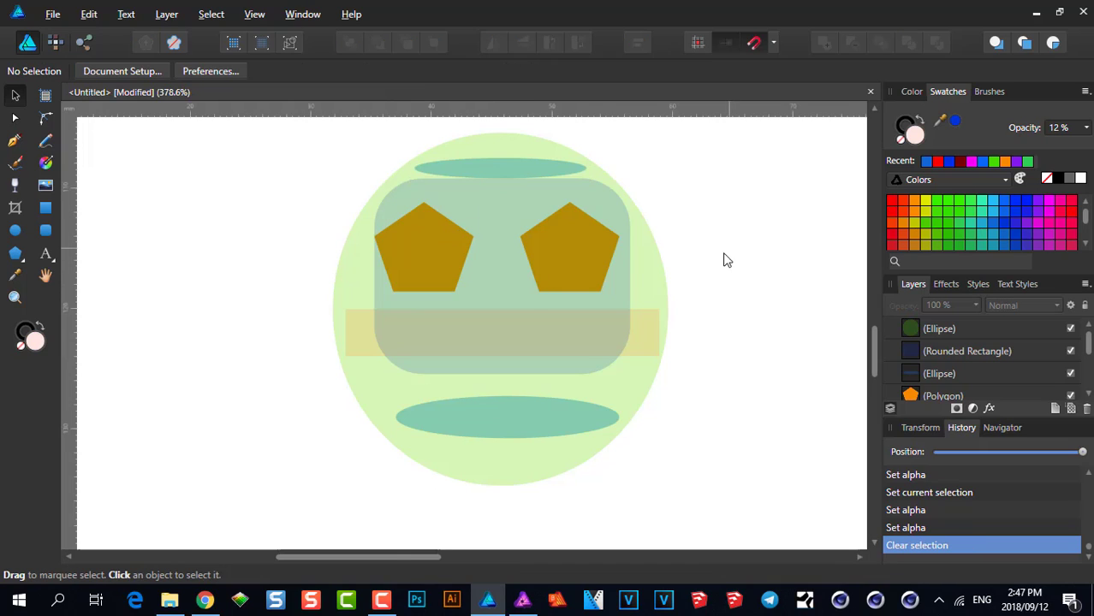
pyautogui.click(502, 421)
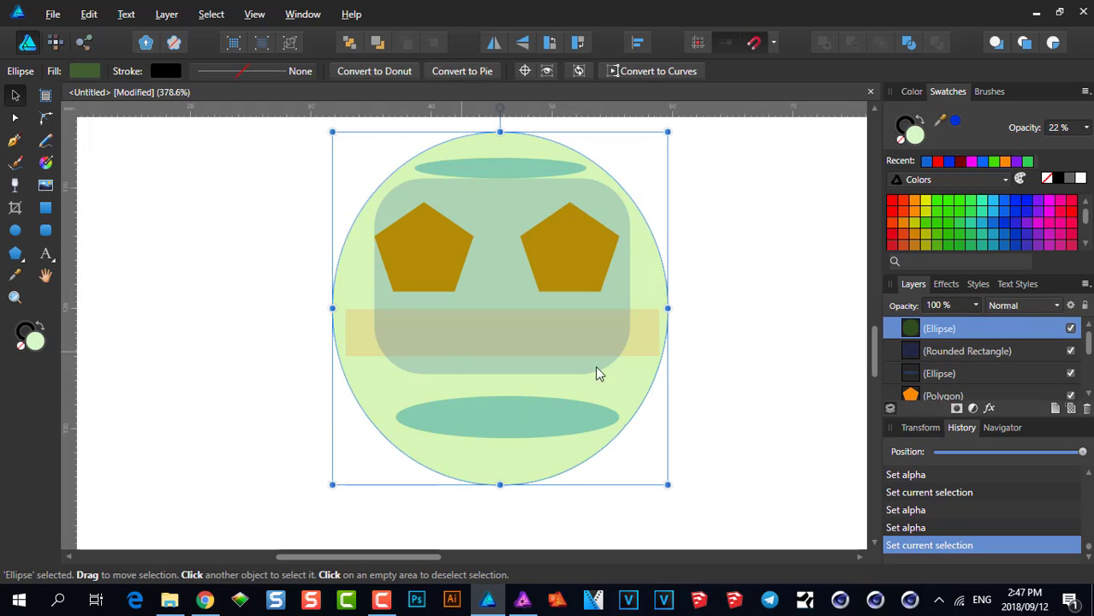
pyautogui.click(518, 419)
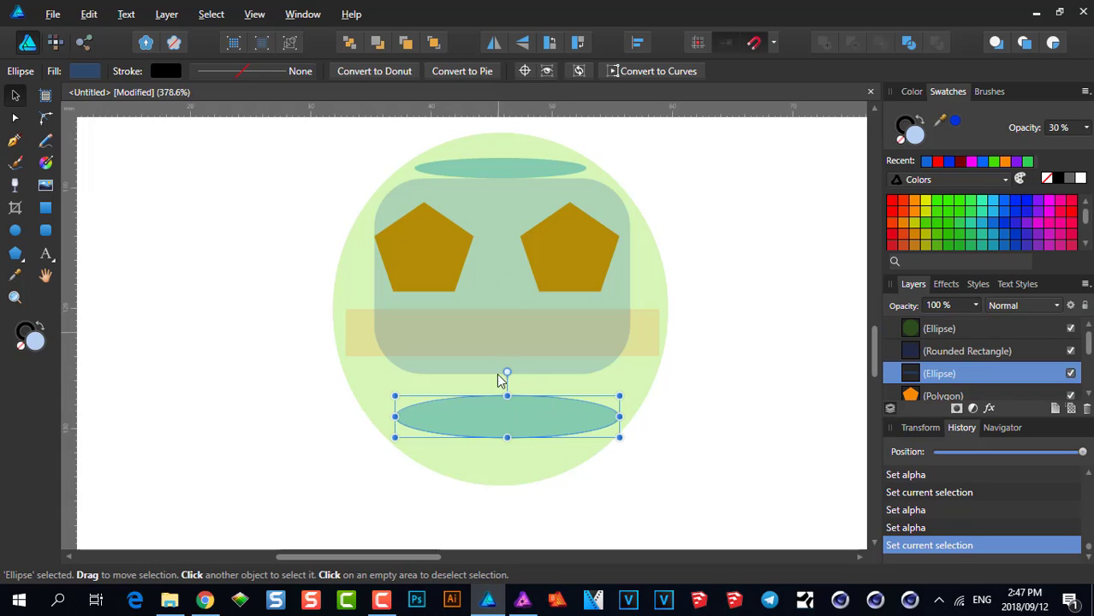
pyautogui.moveTo(499, 427); pyautogui.dragTo(492, 257)
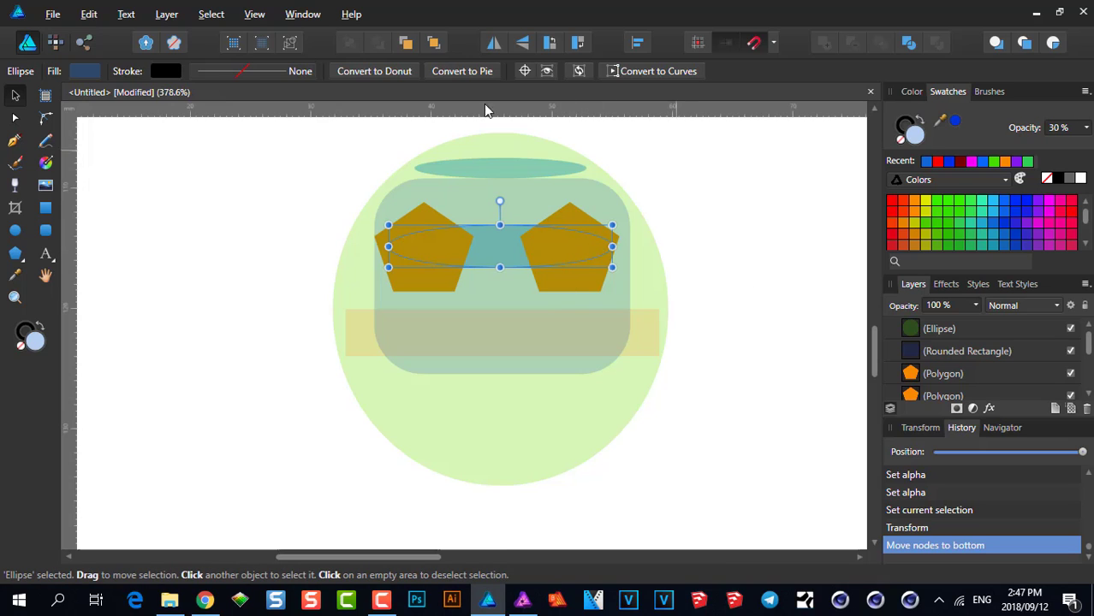
pyautogui.click(737, 363)
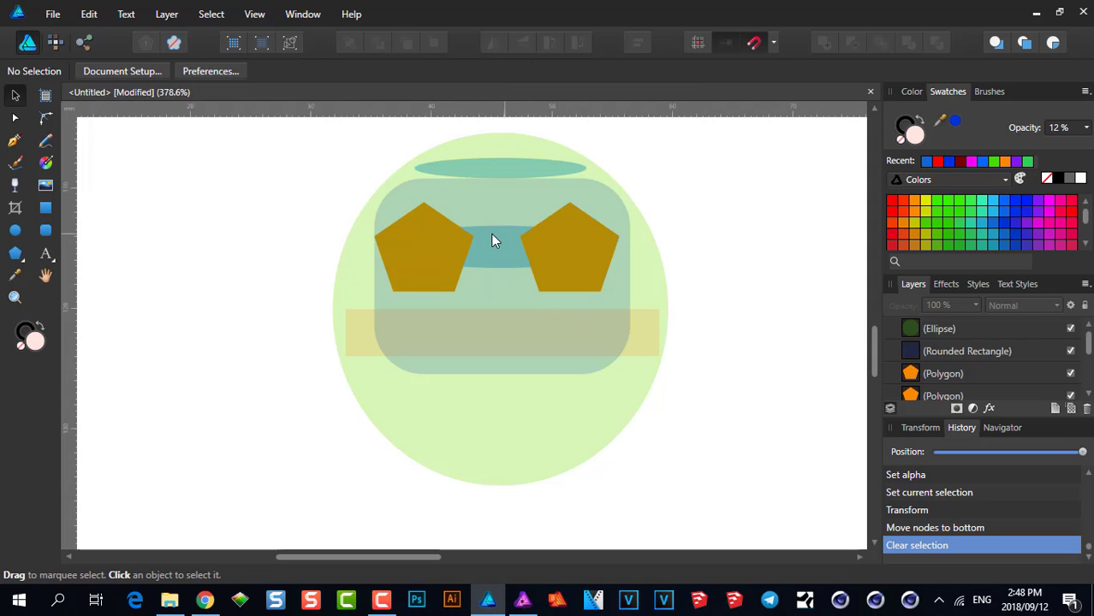
pyautogui.scroll(3, 468, 242)
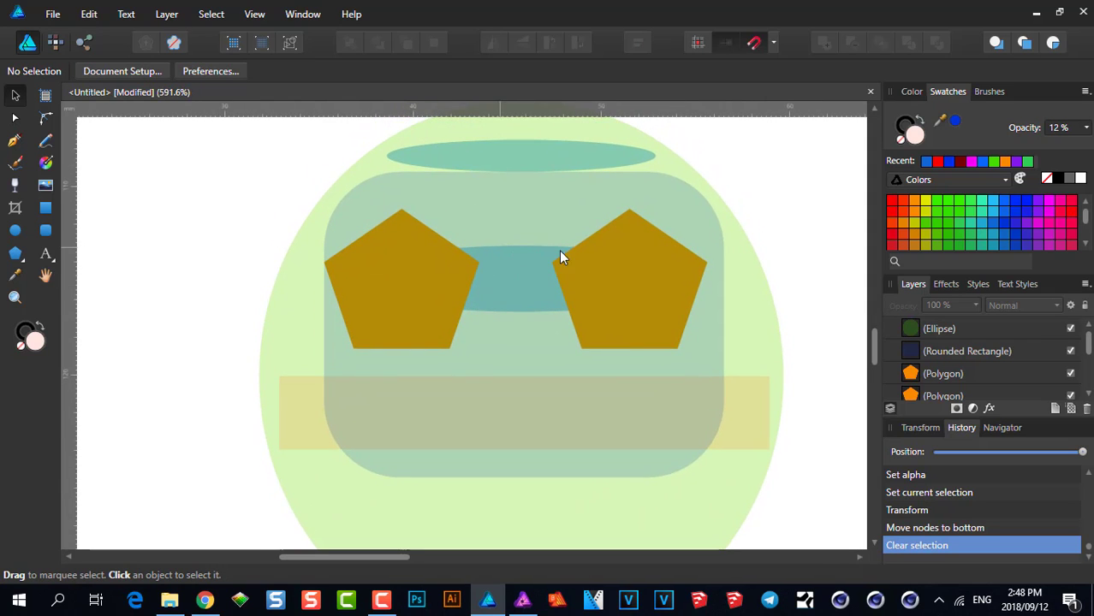
pyautogui.click(447, 265)
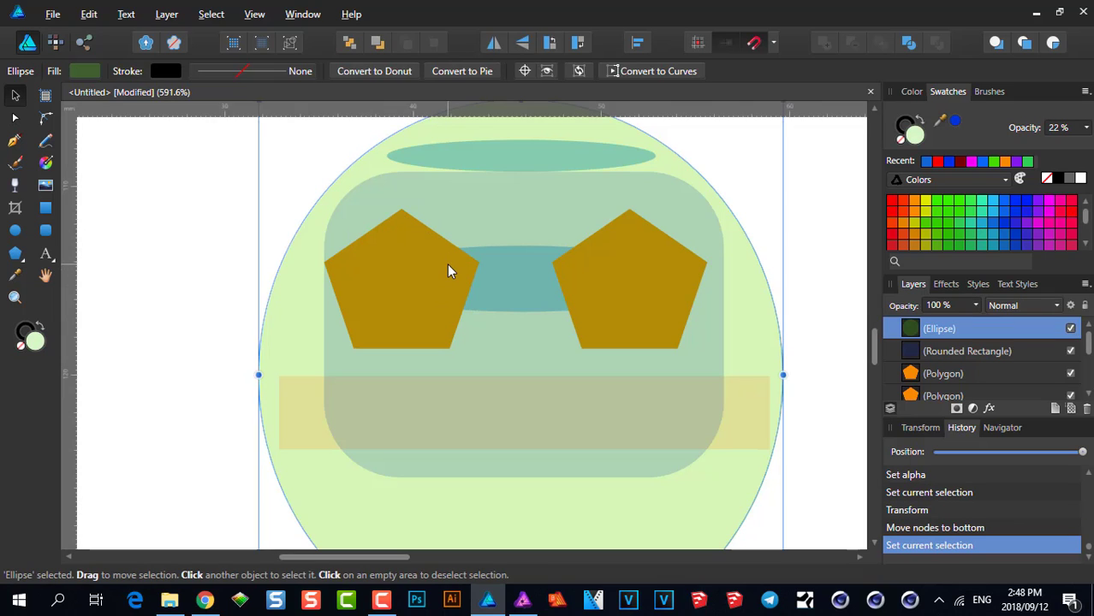
pyautogui.keyDown('alt'); pyautogui.click(447, 271); pyautogui.keyUp('alt')
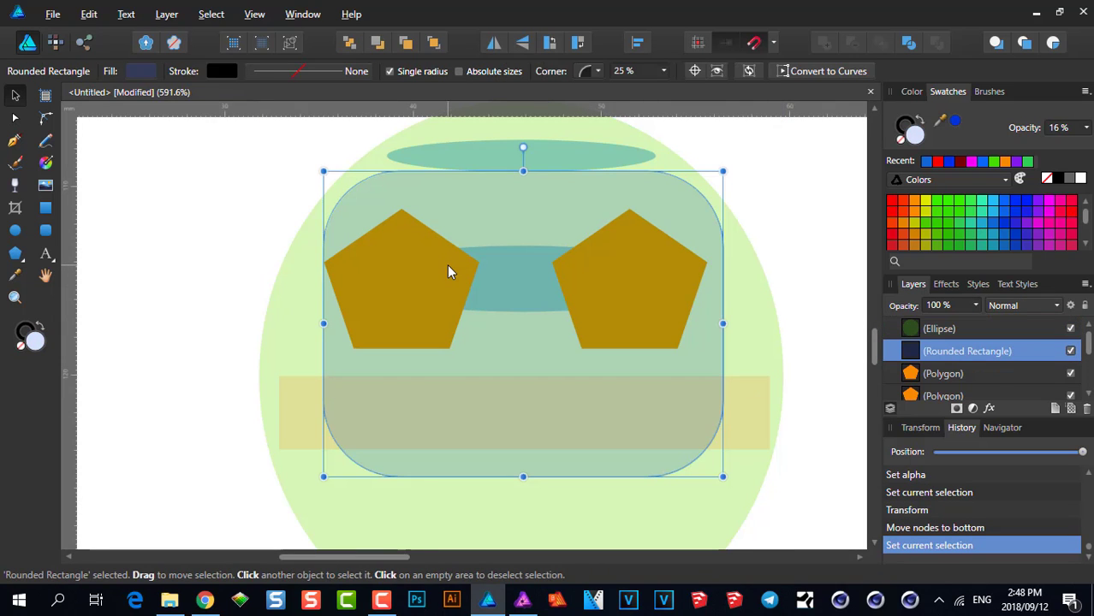
pyautogui.keyDown('alt'); pyautogui.click(449, 272); pyautogui.keyUp('alt')
pyautogui.keyDown('alt'); pyautogui.click(448, 271); pyautogui.keyUp('alt')
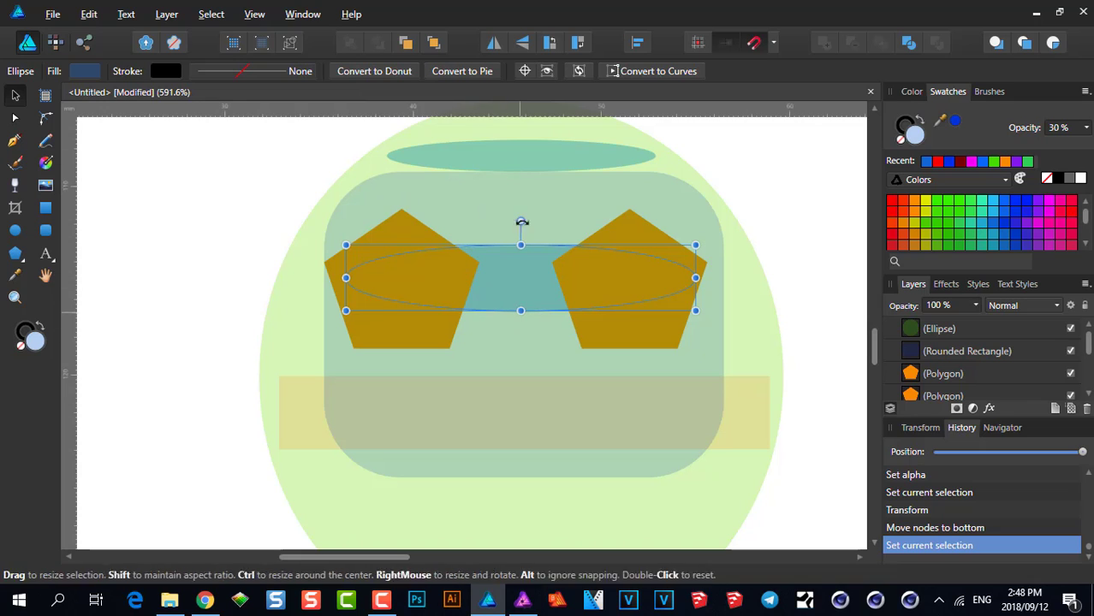
pyautogui.click(229, 211)
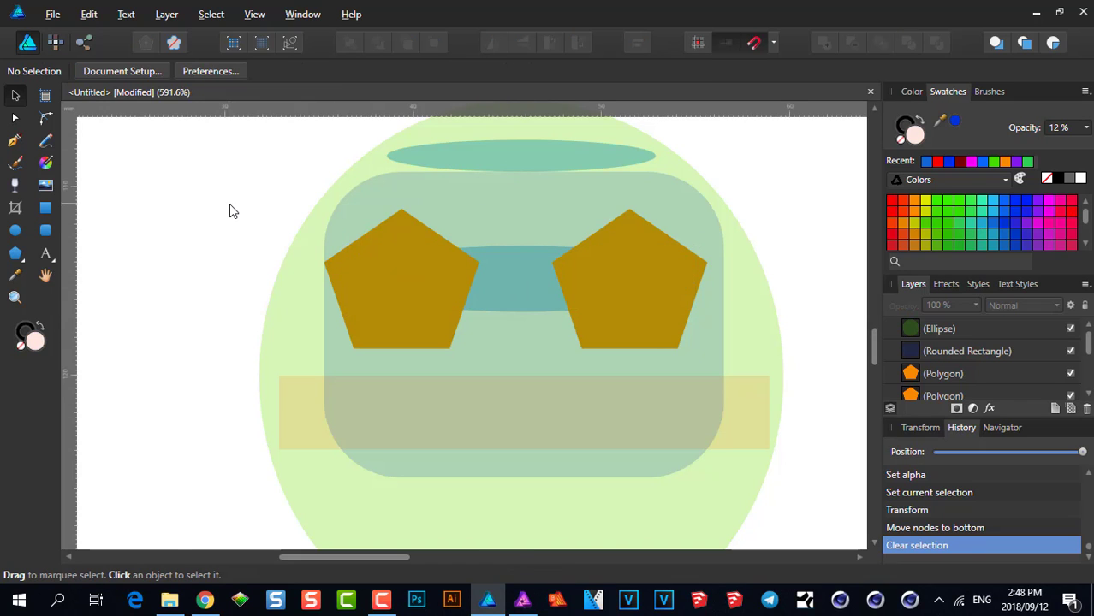
pyautogui.click(516, 286)
pyautogui.keyDown('alt'); pyautogui.click(516, 286); pyautogui.keyUp('alt')
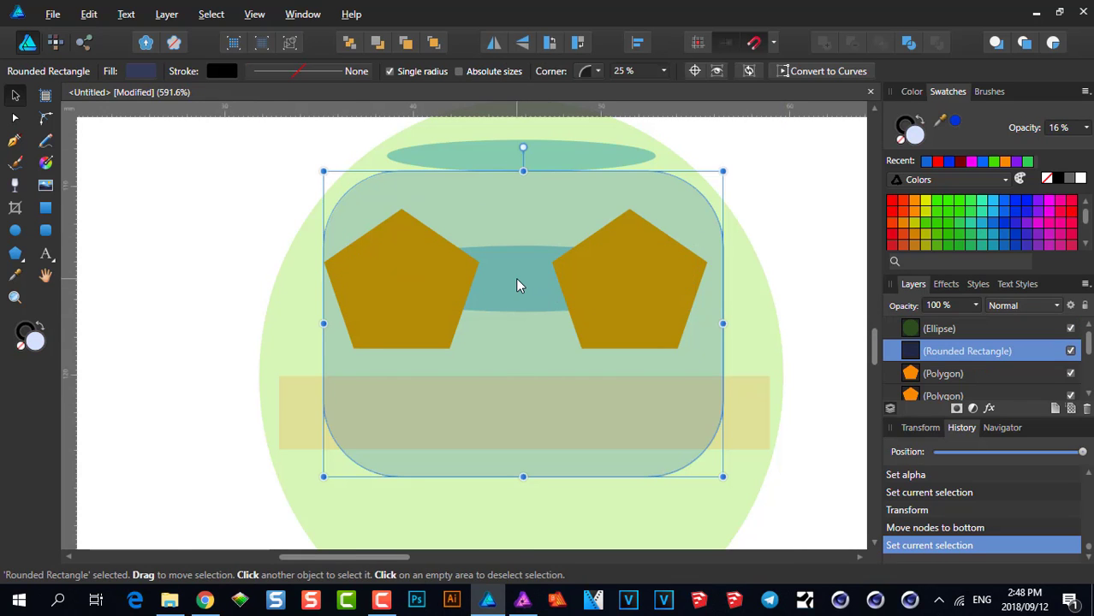
pyautogui.keyDown('alt'); pyautogui.click(516, 285); pyautogui.keyUp('alt')
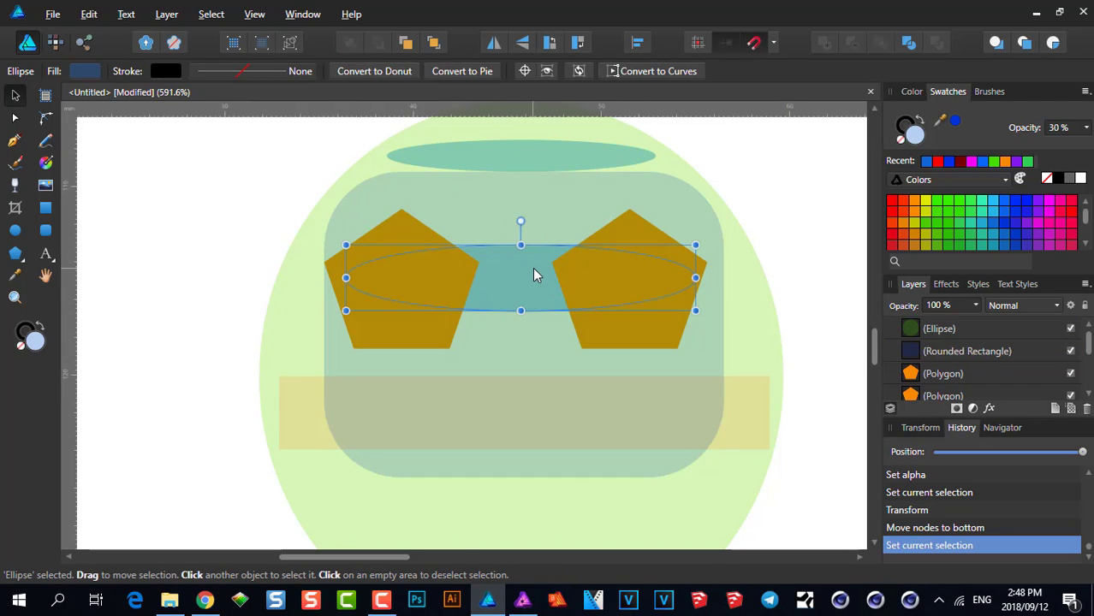
pyautogui.scroll(-2, 535, 274)
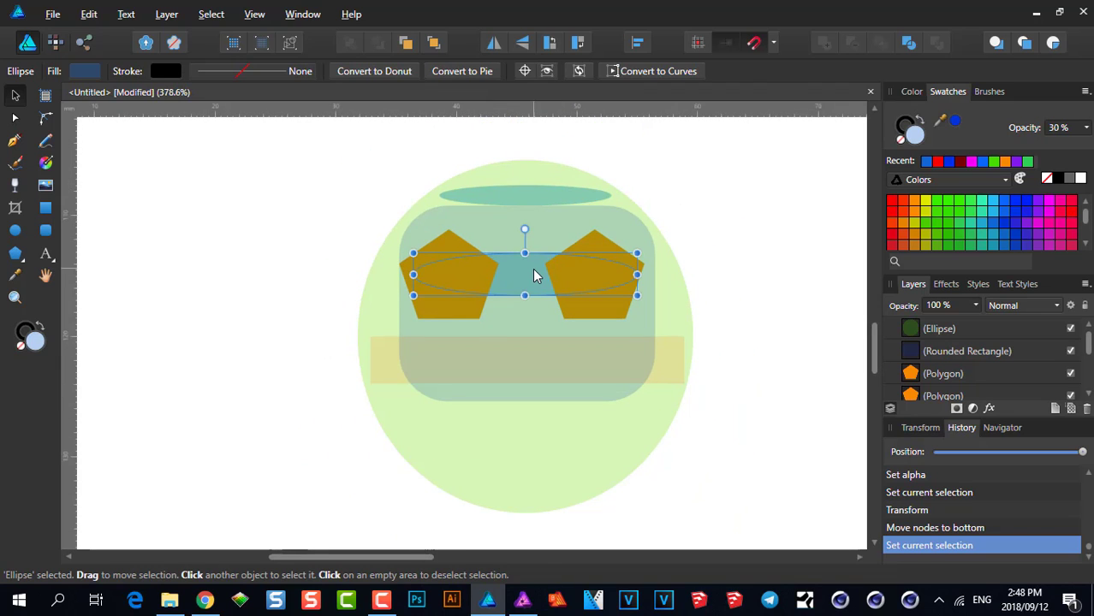
pyautogui.click(743, 320)
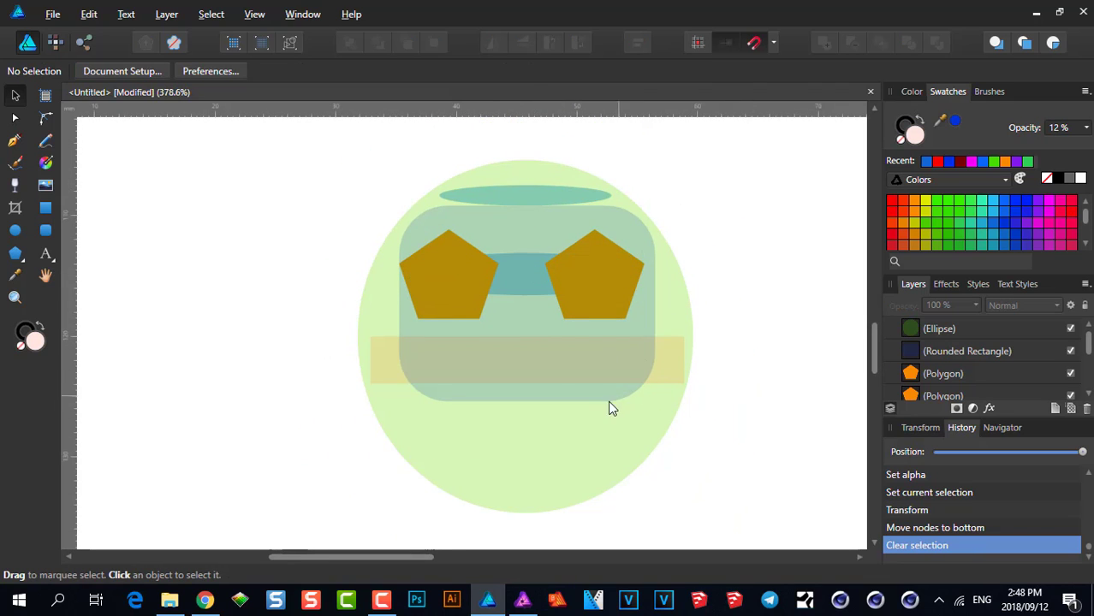
# Alt-click through the face circle and rounded rectangle to select the yellow bar beneath.
pyautogui.scroll(2, 561, 377)
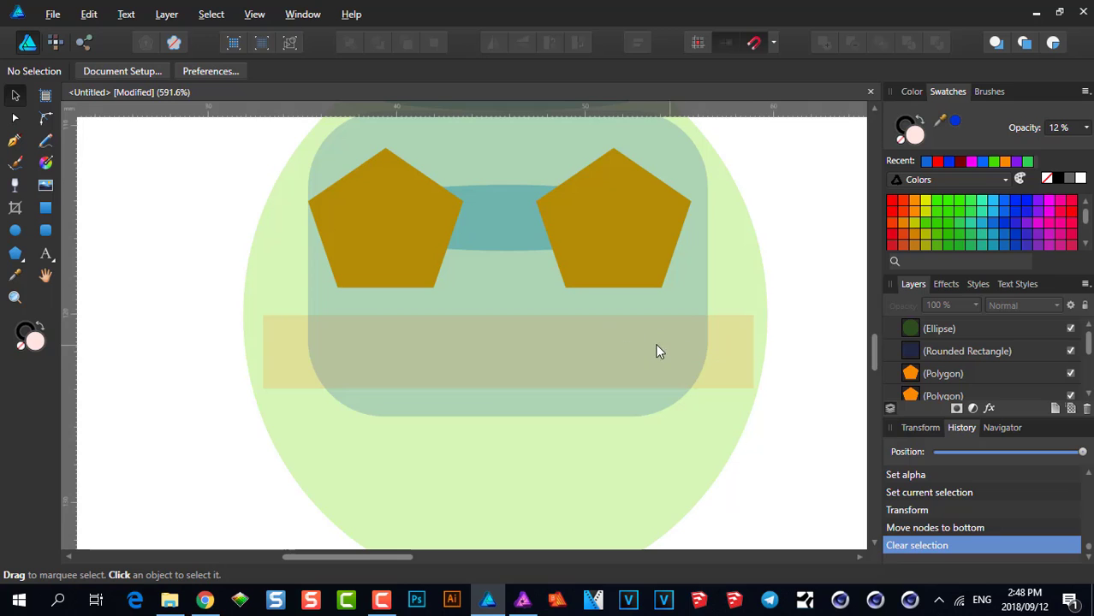
pyautogui.click(607, 327)
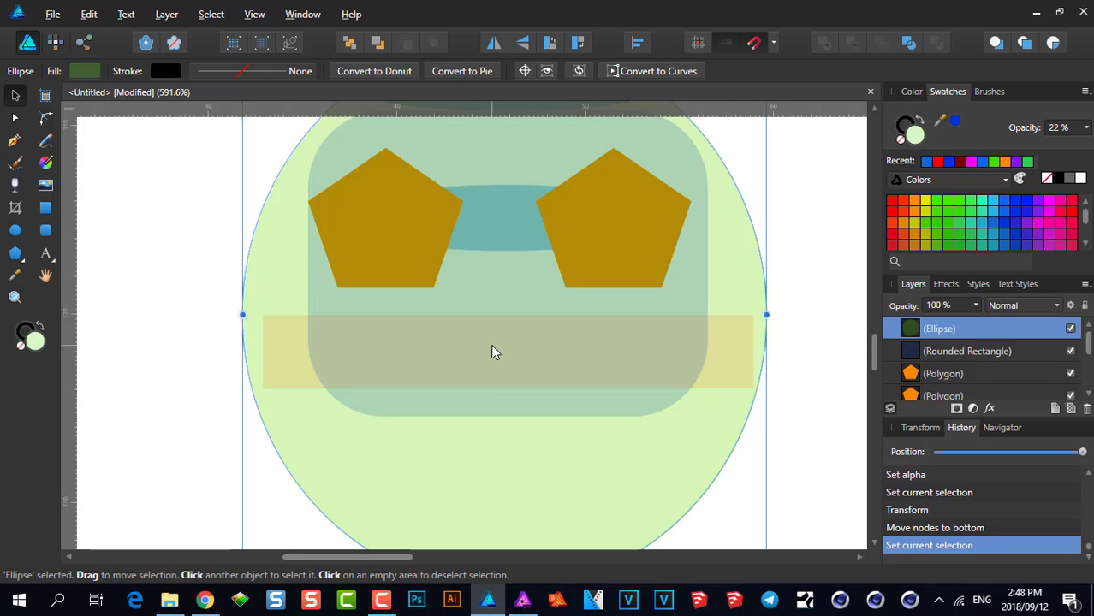
pyautogui.keyDown('alt'); pyautogui.click(537, 347); pyautogui.keyUp('alt')
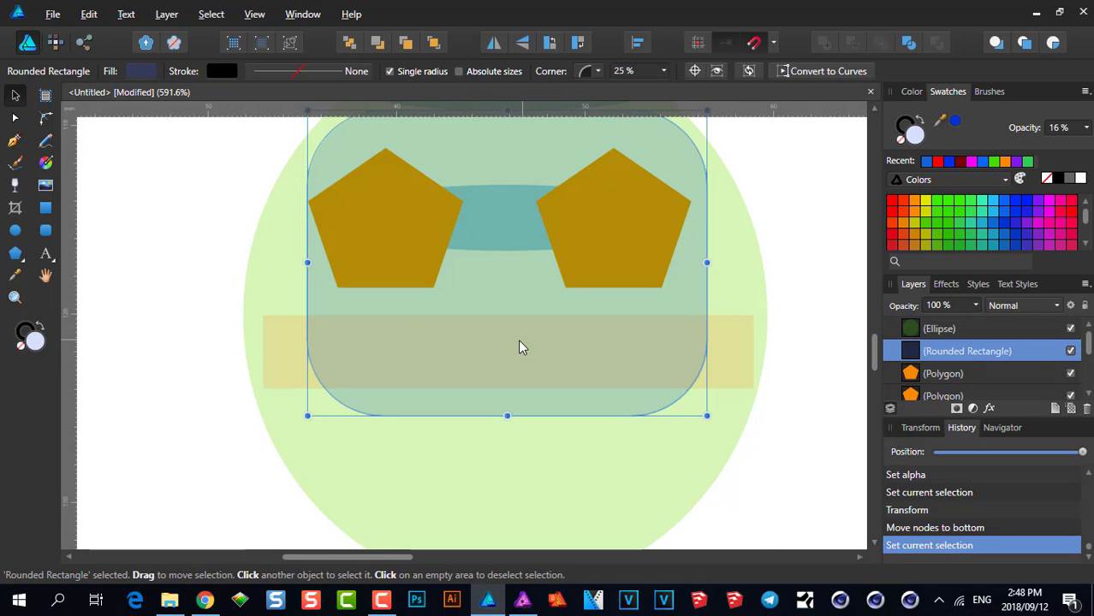
pyautogui.keyDown('alt'); pyautogui.click(518, 340); pyautogui.keyUp('alt')
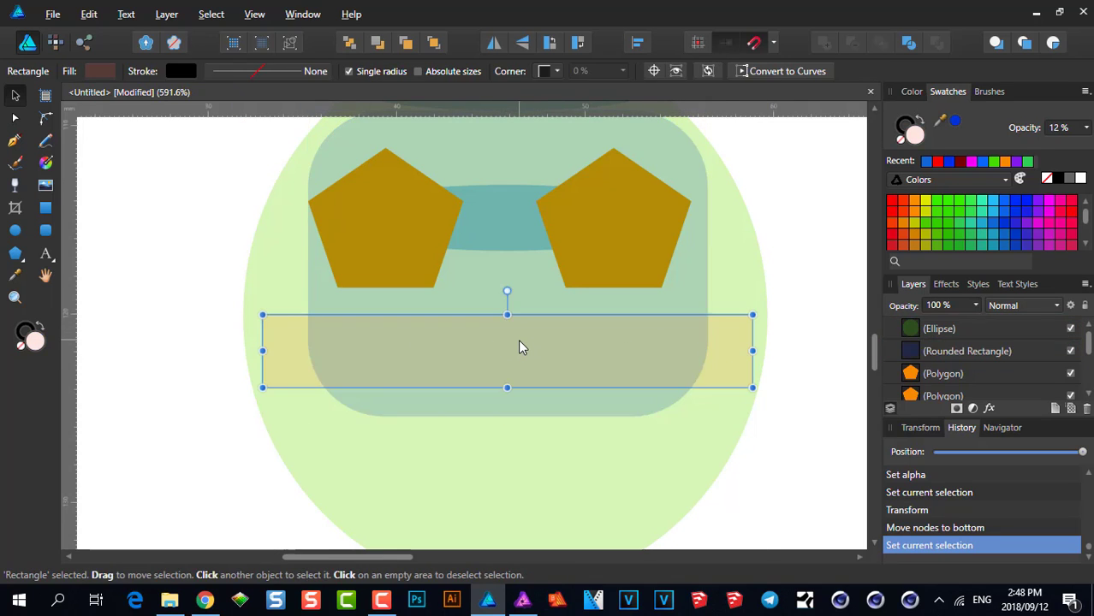
pyautogui.click(801, 356)
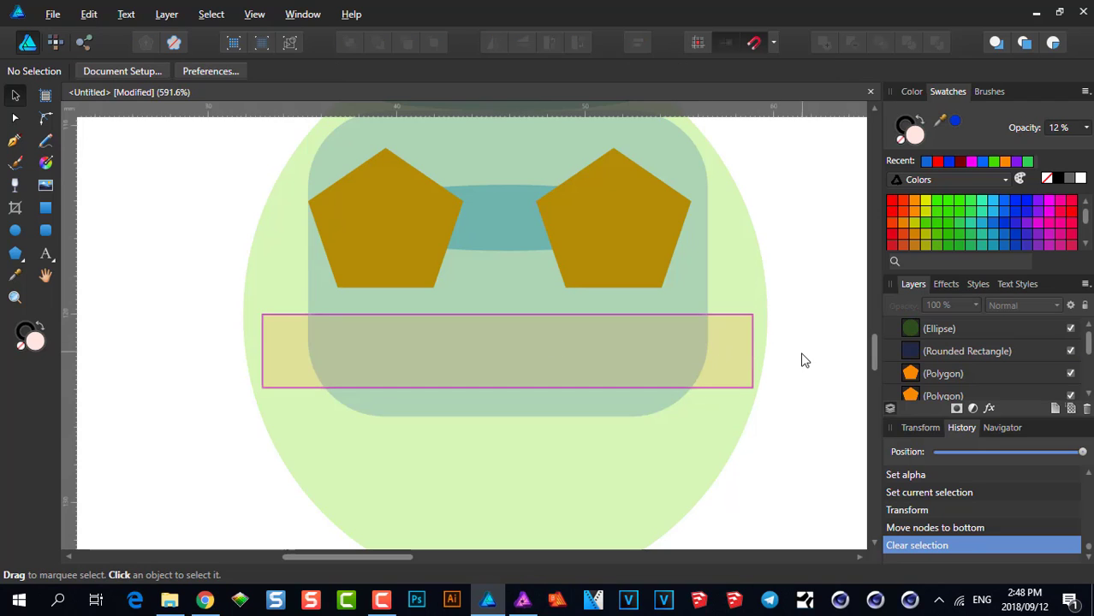
pyautogui.click(731, 342)
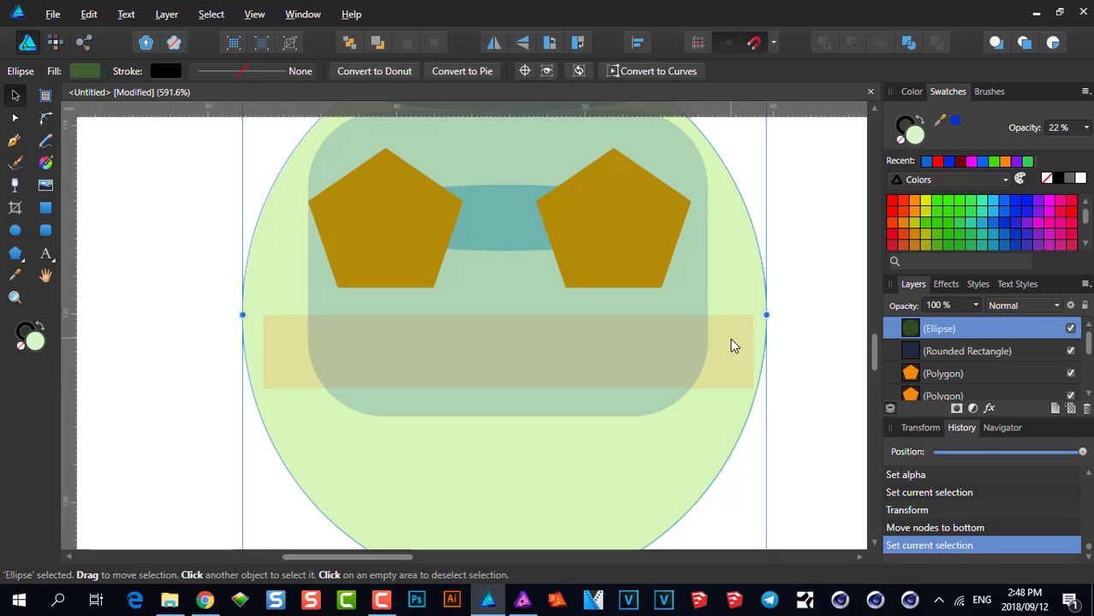
pyautogui.keyDown('alt'); pyautogui.click(731, 342); pyautogui.keyUp('alt')
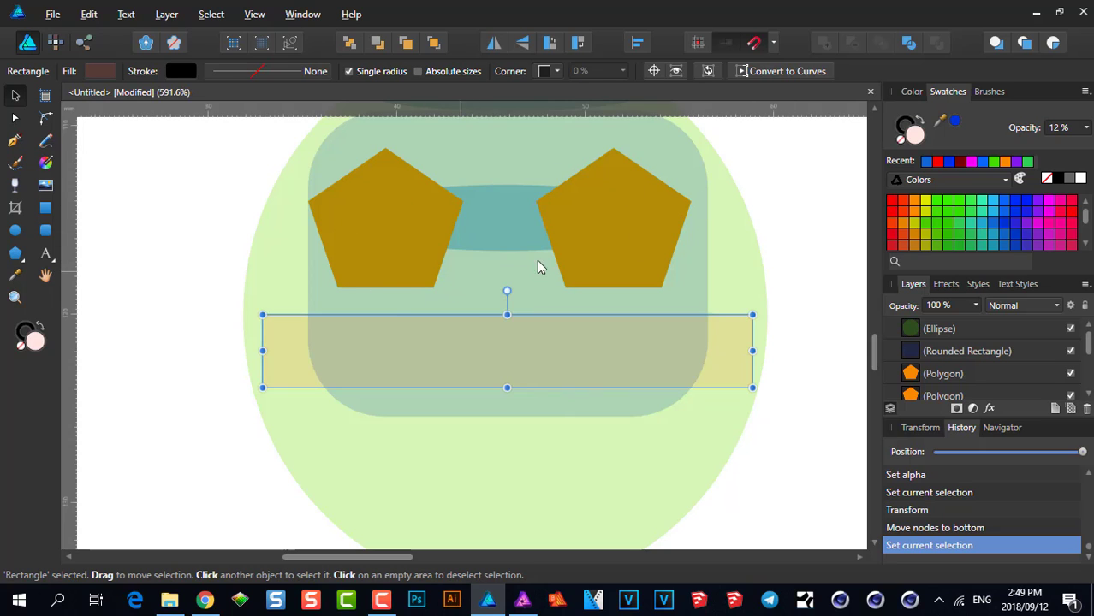
# Fill the bar with solid red, then switch it to green at 55% opacity.
pyautogui.click(892, 212)
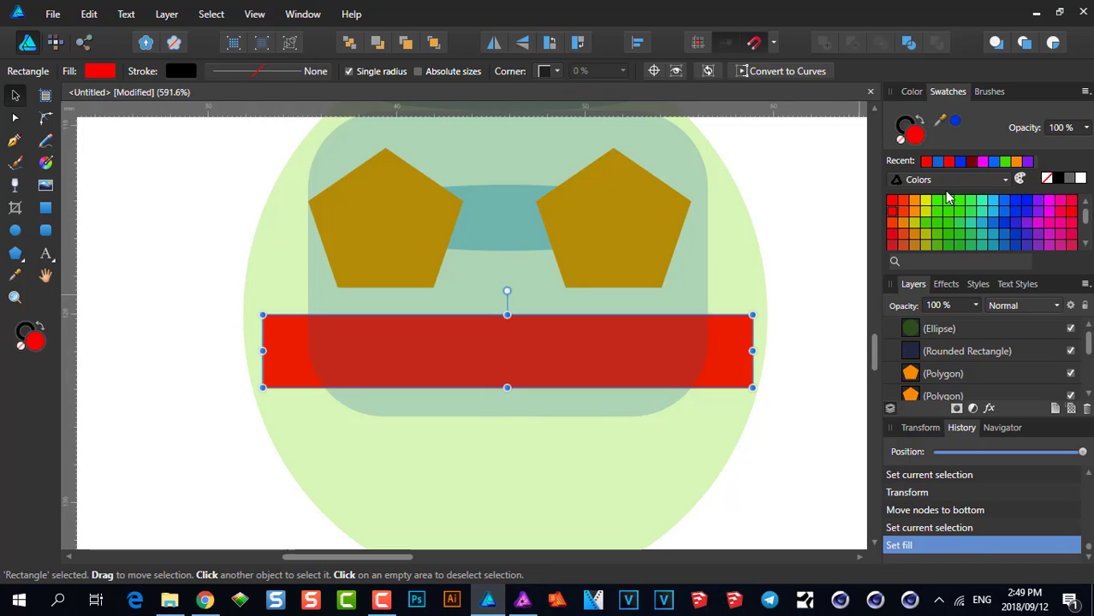
pyautogui.click(1085, 127)
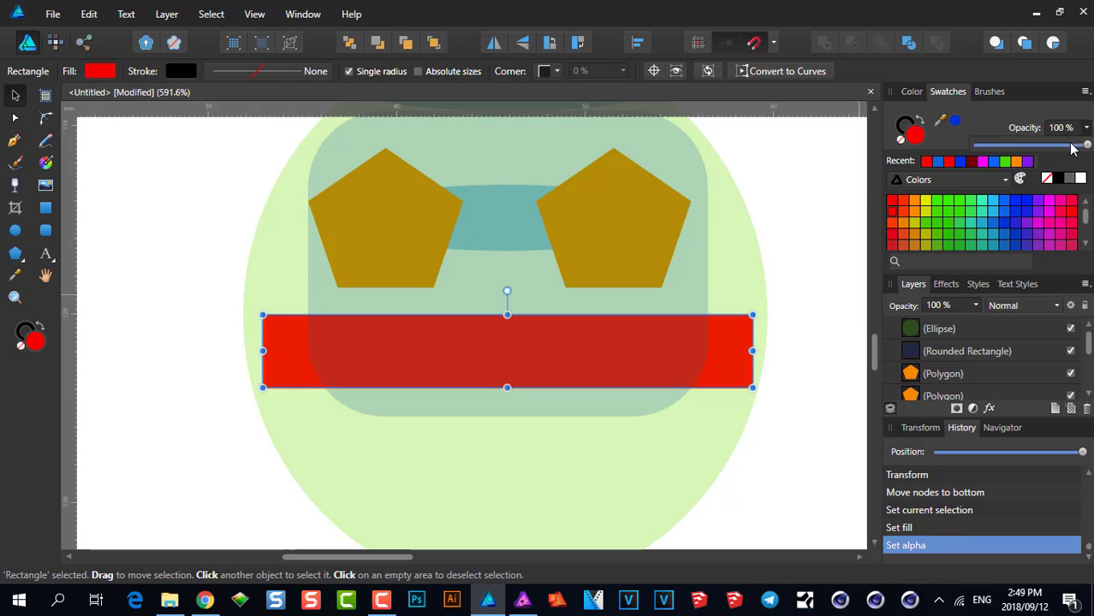
pyautogui.moveTo(1073, 148); pyautogui.dragTo(1008, 176)
pyautogui.click(938, 207)
pyautogui.click(1085, 128)
pyautogui.moveTo(1080, 148); pyautogui.dragTo(990, 155)
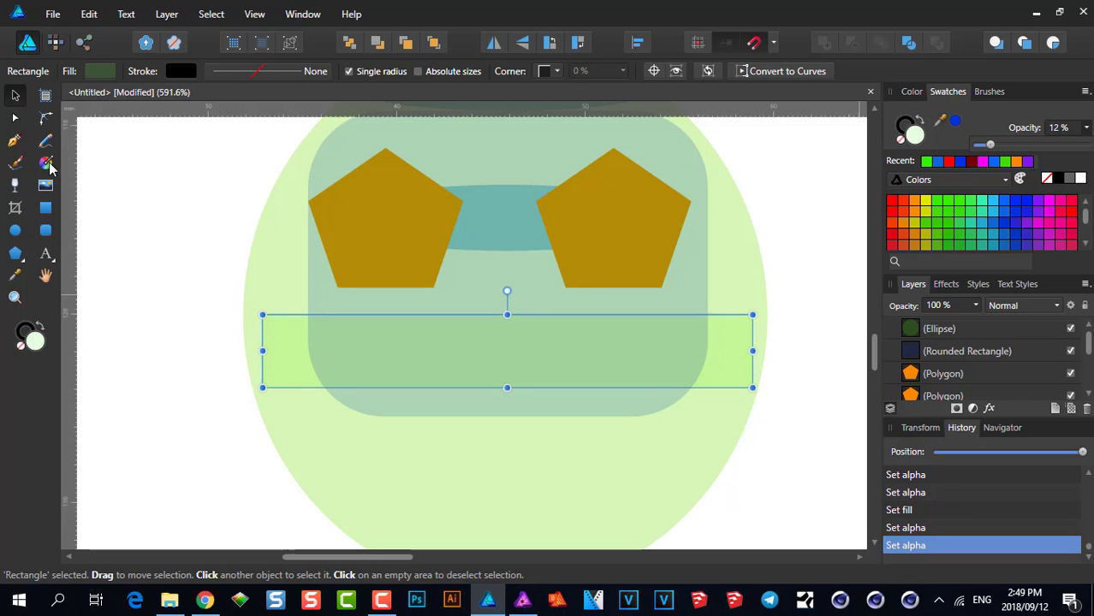
# Lay a left-to-right linear gradient across the bar with a red end stop at 81% opacity.
pyautogui.click(46, 162)
pyautogui.moveTo(297, 351); pyautogui.dragTo(580, 335)
pyautogui.moveTo(644, 352); pyautogui.dragTo(699, 351)
pyautogui.click(909, 208)
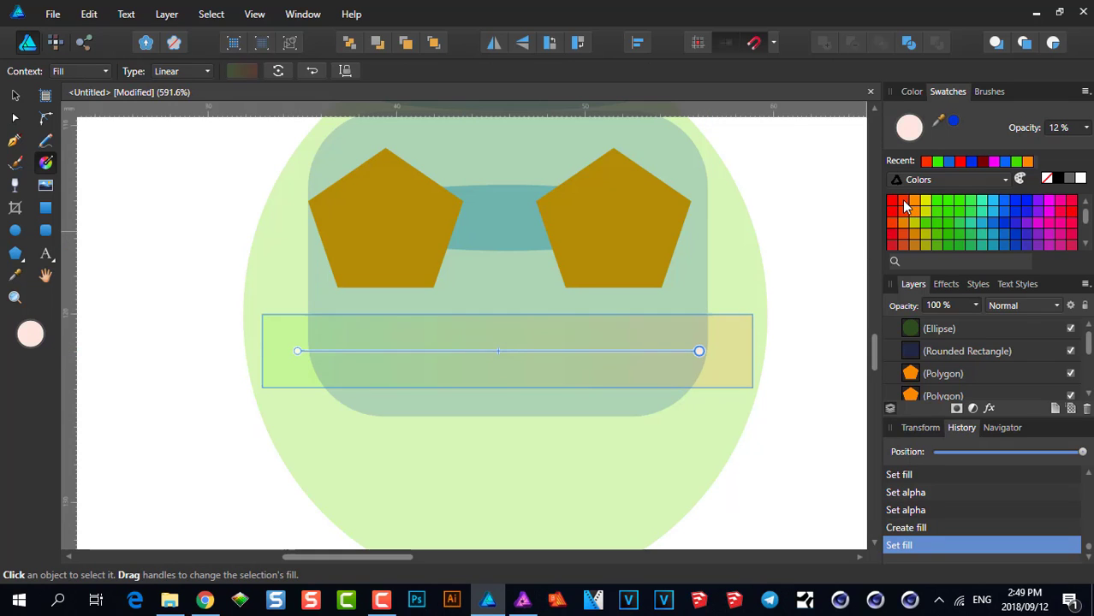
pyautogui.click(1085, 127)
pyautogui.moveTo(1014, 151); pyautogui.dragTo(1062, 153)
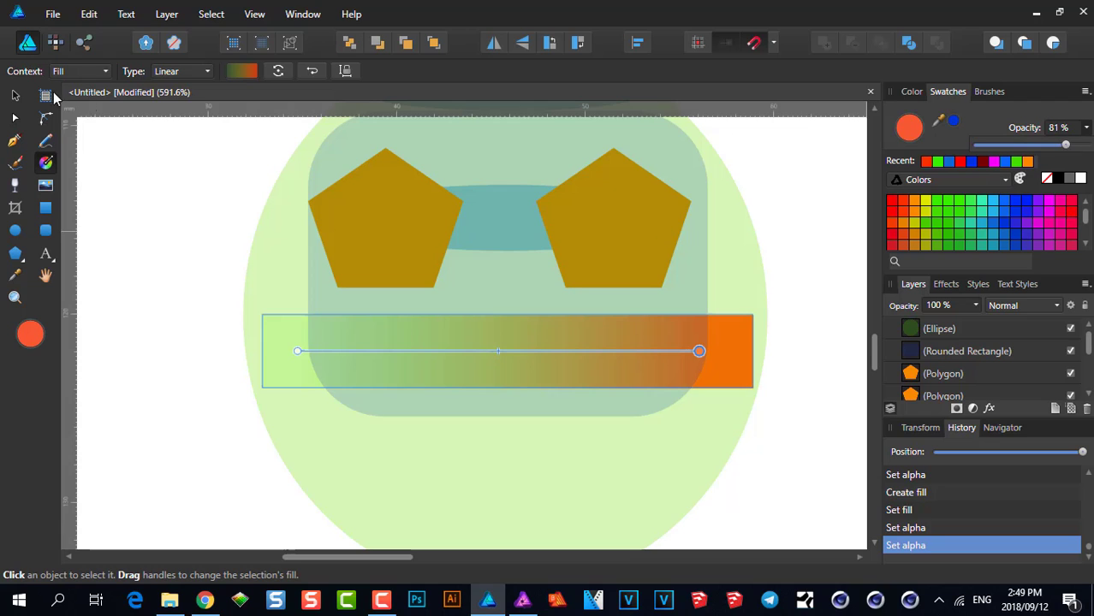
pyautogui.click(15, 96)
# Fill the large background circle with yellow at about 35% opacity.
pyautogui.click(97, 188)
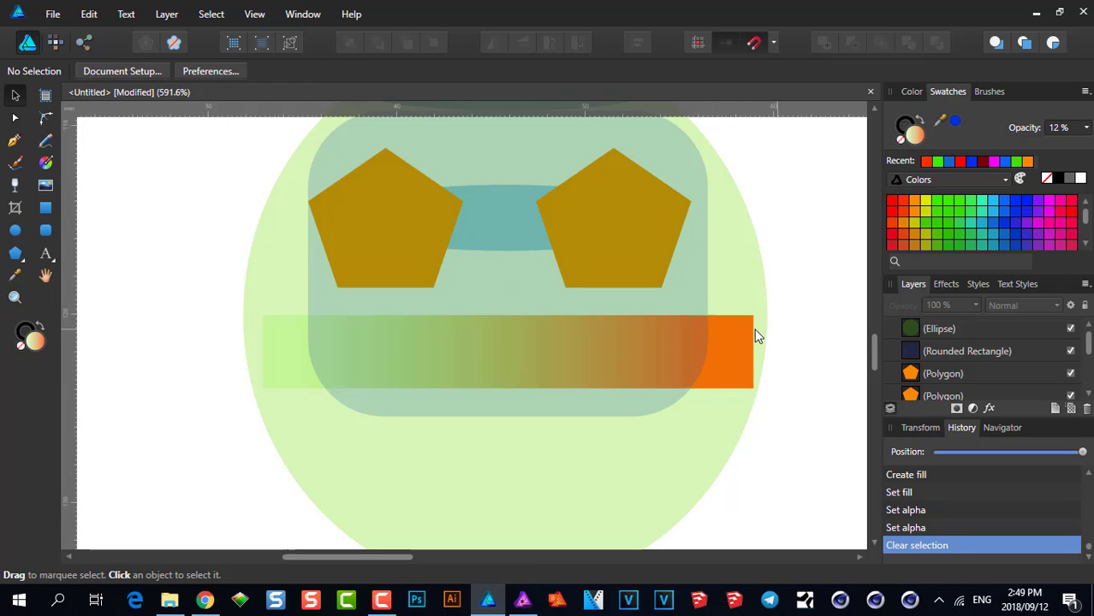
pyautogui.click(721, 358)
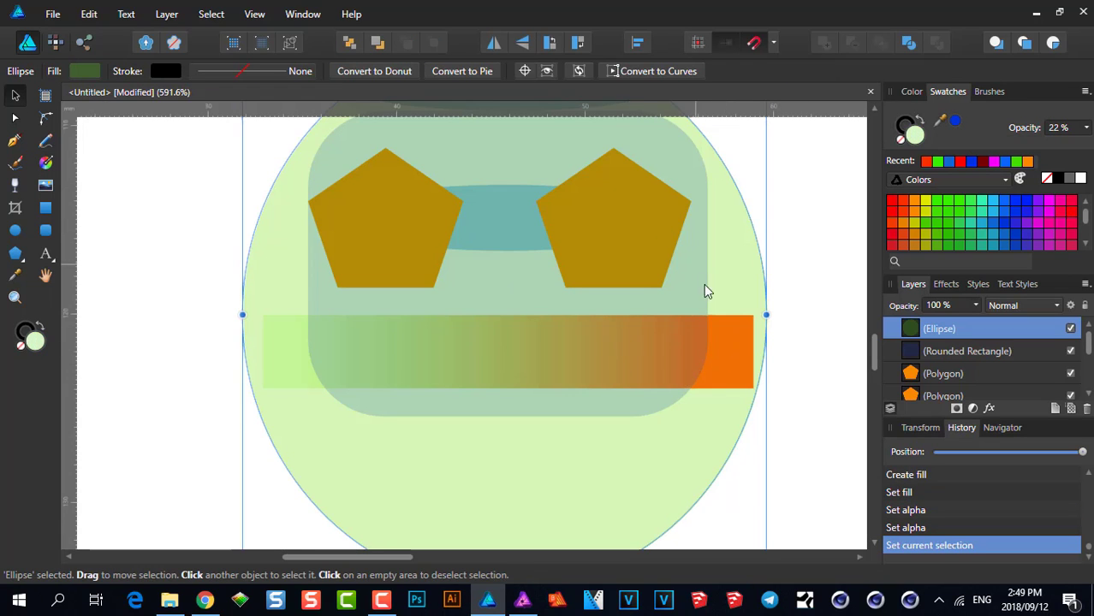
pyautogui.click(926, 202)
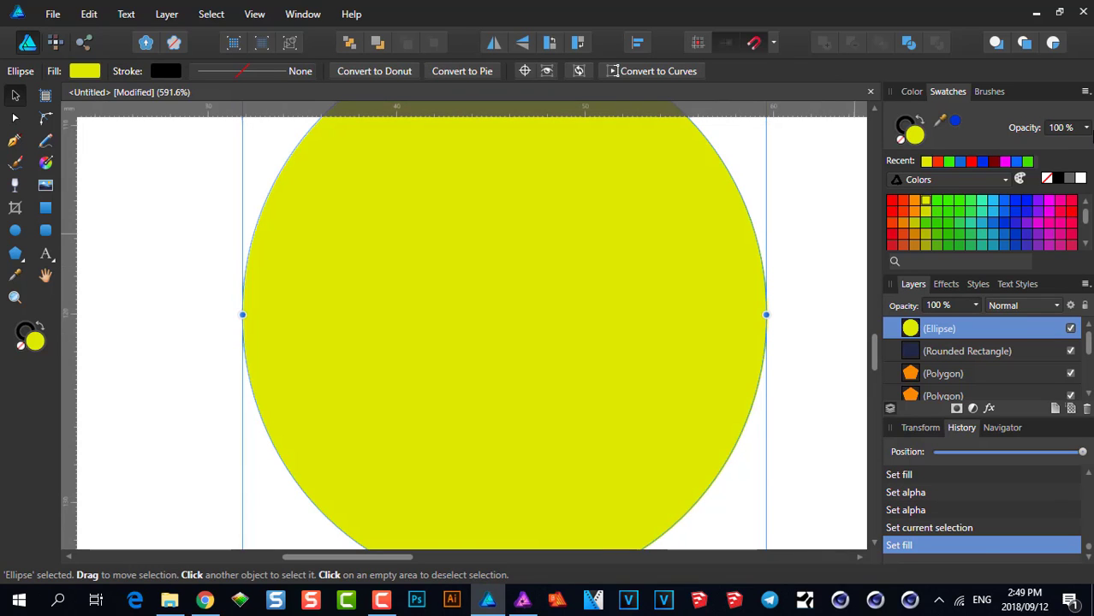
pyautogui.click(1086, 127)
pyautogui.moveTo(1087, 144); pyautogui.dragTo(1044, 197)
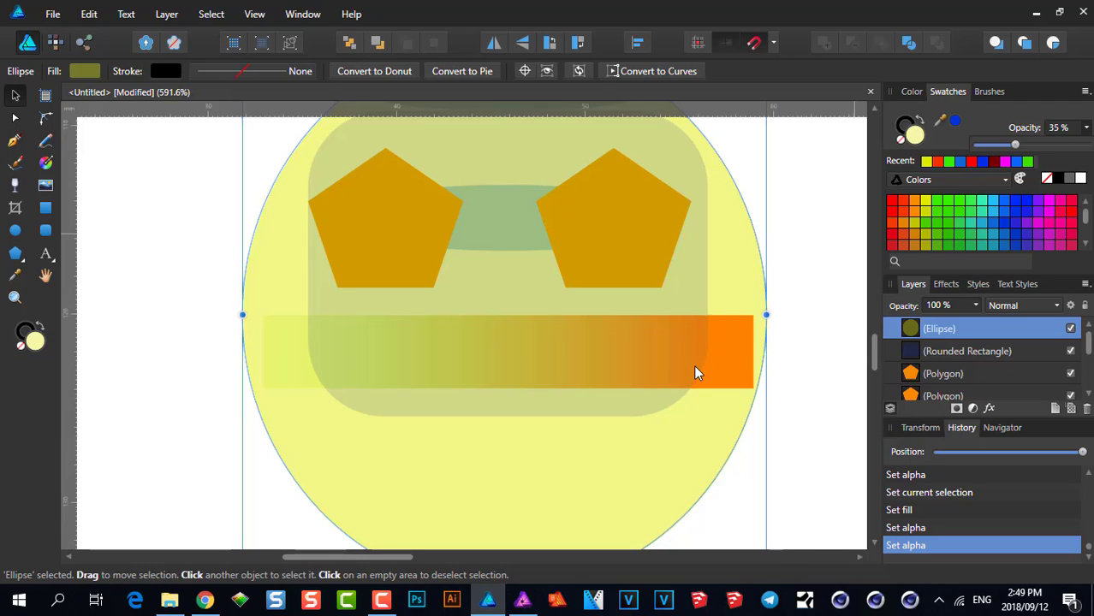
# Narrow the gradient mouth bar to about 23.6 mm, ending at the rounded rectangle's right edge.
pyautogui.keyDown('alt'); pyautogui.click(594, 358); pyautogui.keyUp('alt')
pyautogui.keyDown('alt'); pyautogui.click(592, 358); pyautogui.keyUp('alt')
pyautogui.scroll(2, 616, 350)
pyautogui.scroll(-1, 613, 350)
pyautogui.moveTo(777, 356); pyautogui.dragTo(726, 354)
pyautogui.scroll(-3, 725, 354)
# Marquee-select all seven face shapes and group them with Ctrl+G.
pyautogui.click(784, 364)
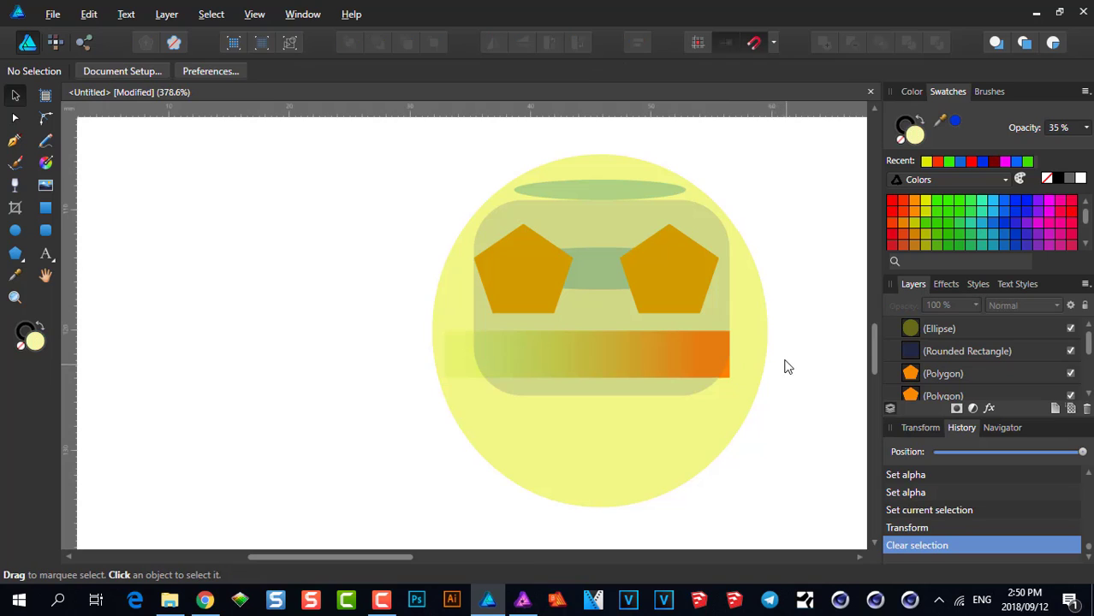
pyautogui.click(496, 355)
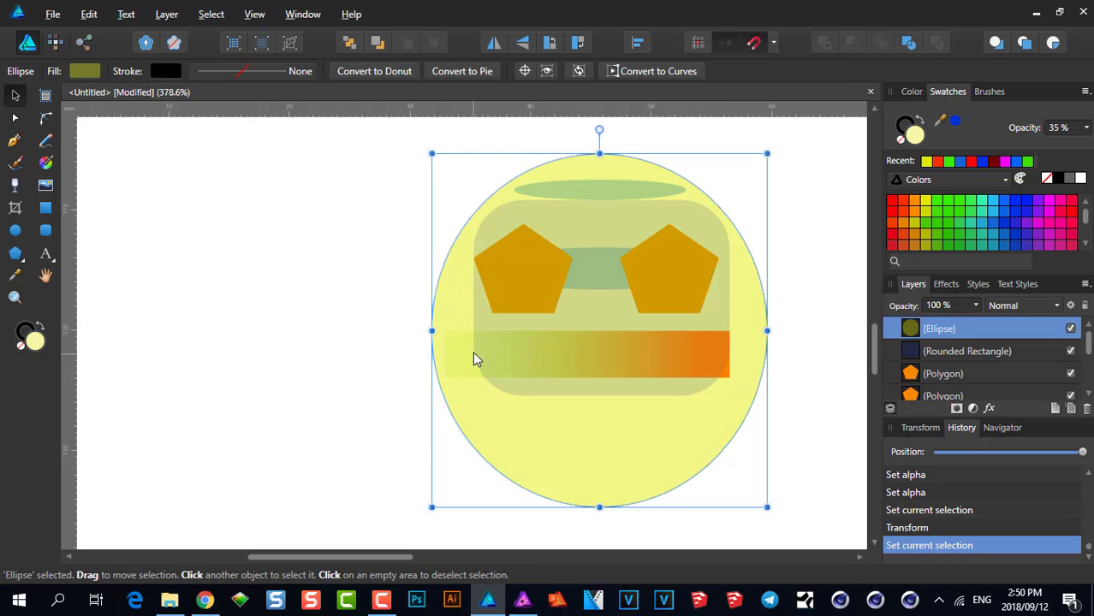
pyautogui.click(296, 281)
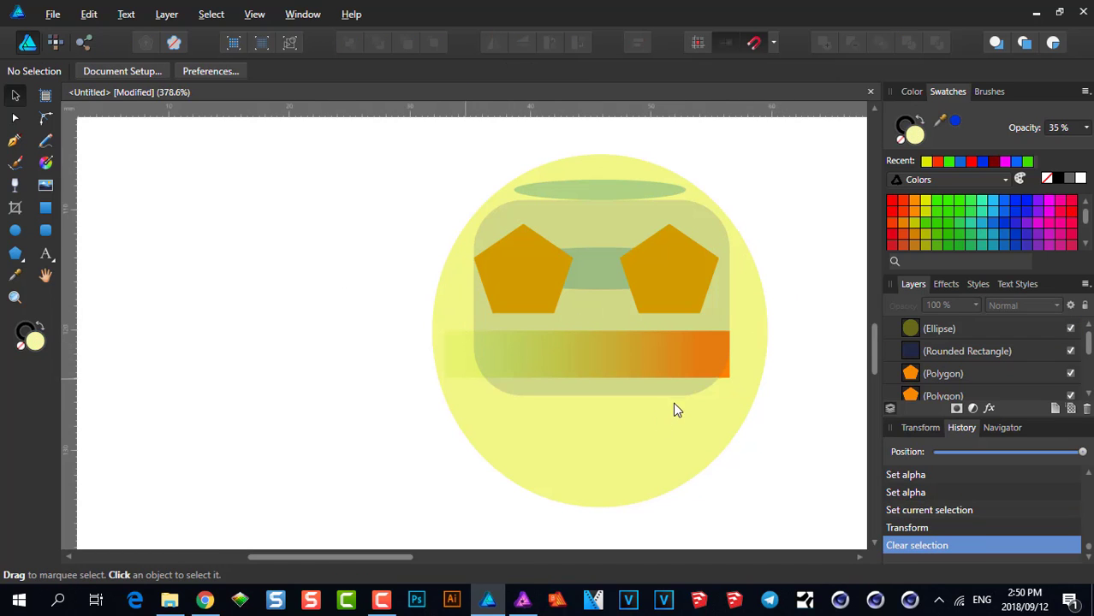
pyautogui.moveTo(374, 137); pyautogui.dragTo(790, 508)
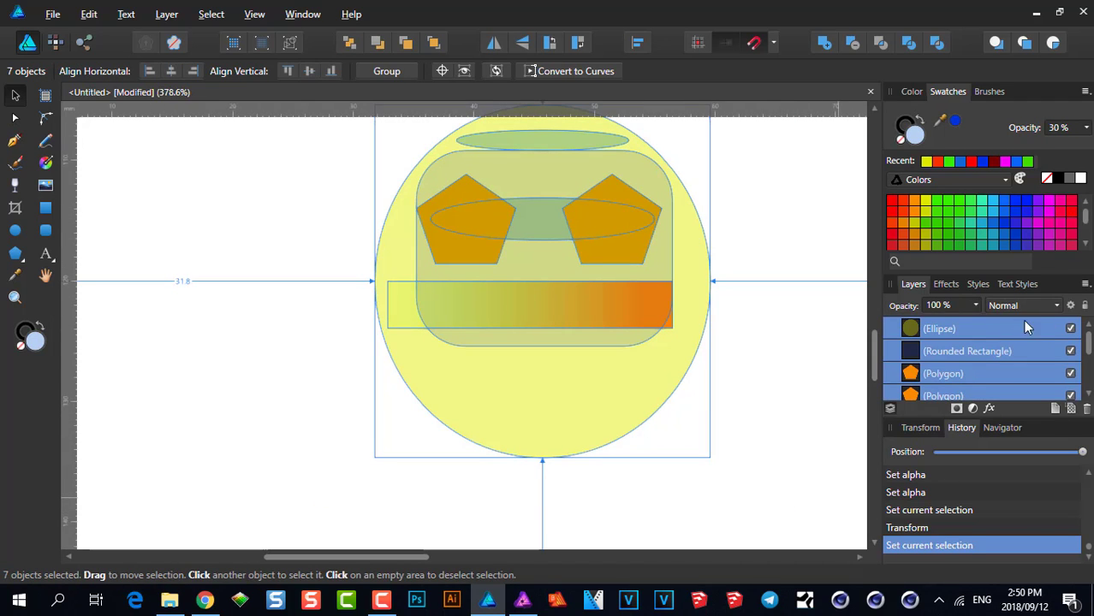
pyautogui.hotkey('ctrl', 'g')
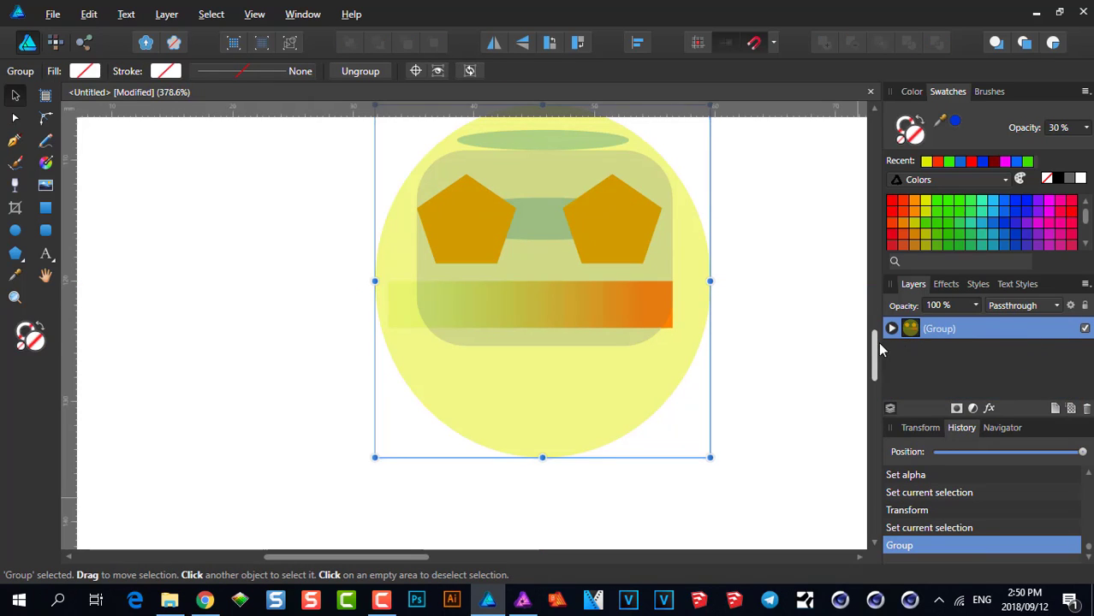
pyautogui.click(890, 329)
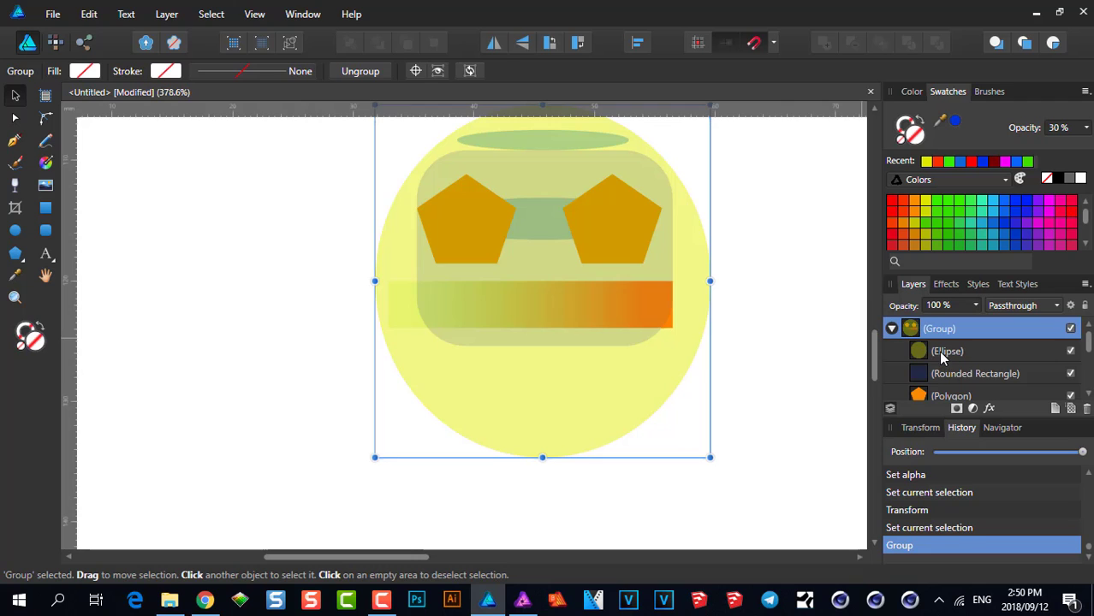
pyautogui.click(943, 356)
pyautogui.click(948, 374)
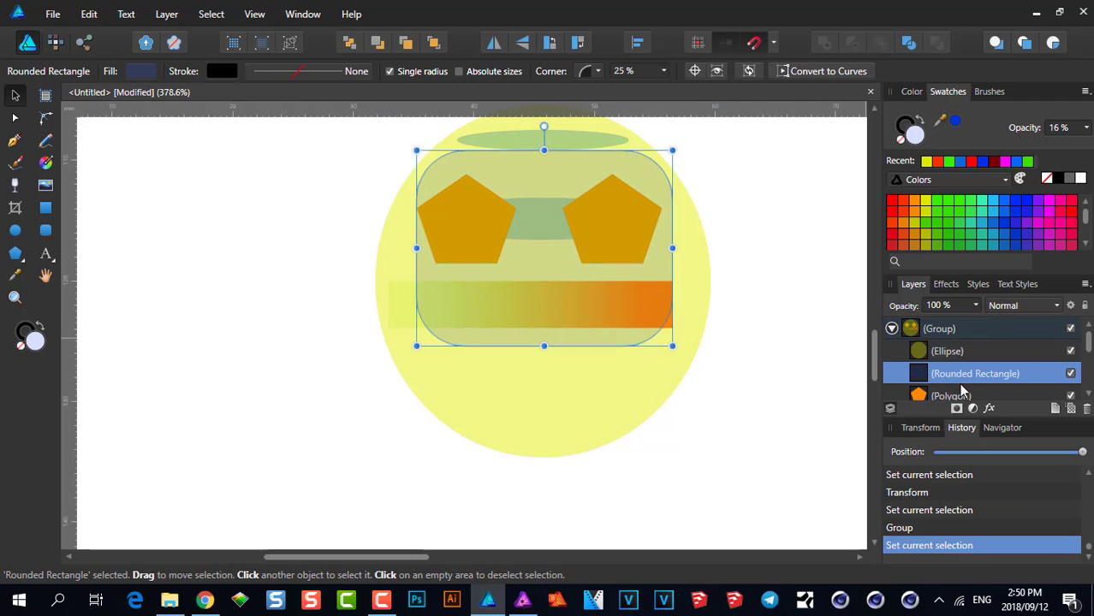
pyautogui.click(891, 328)
pyautogui.click(941, 331)
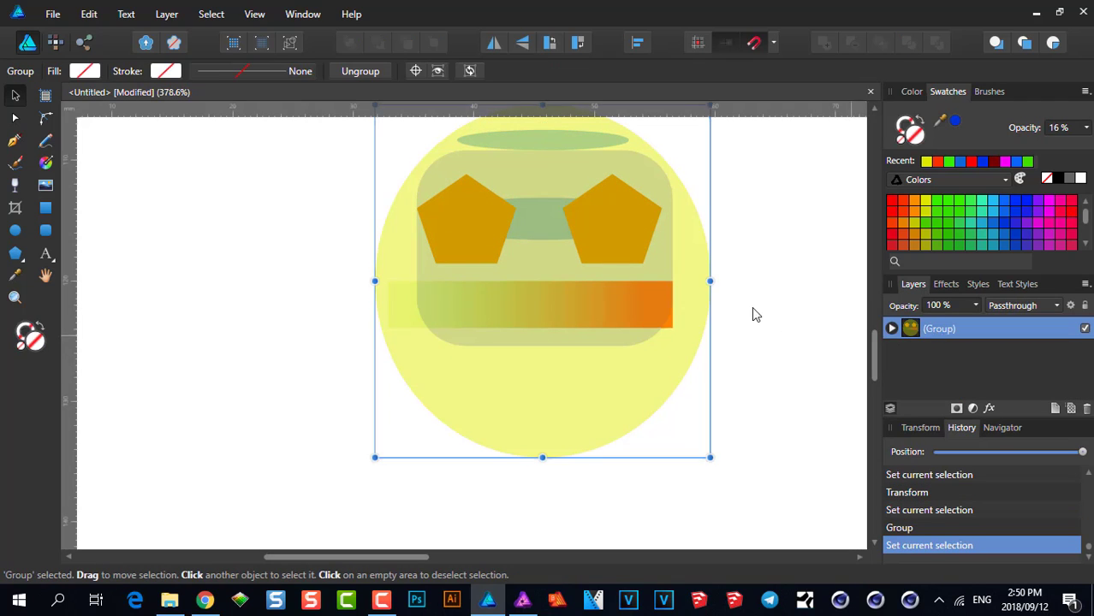
pyautogui.click(724, 306)
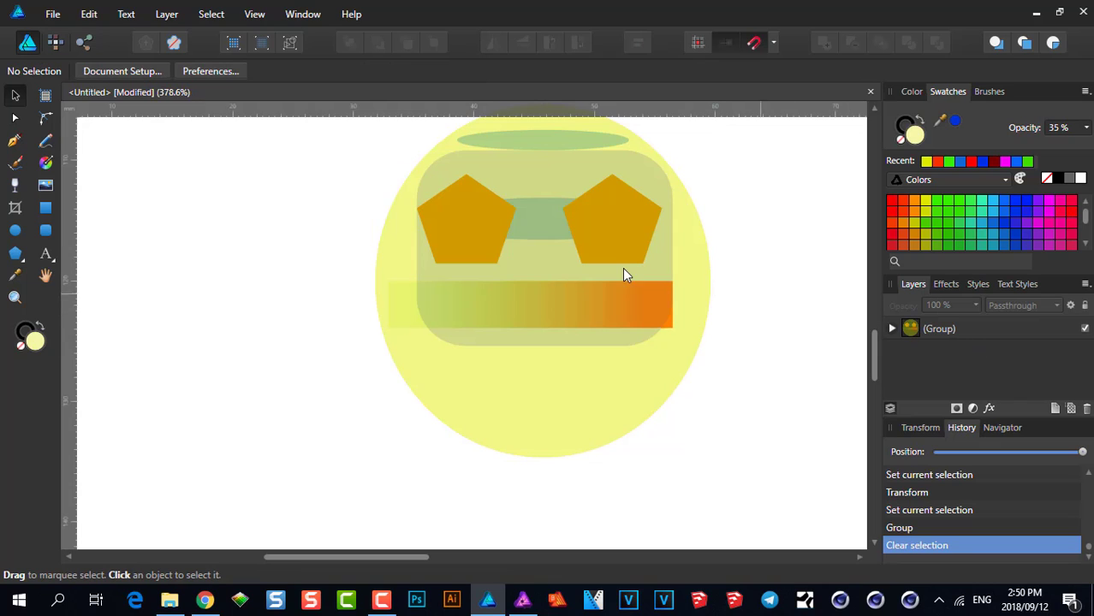
pyautogui.click(608, 245)
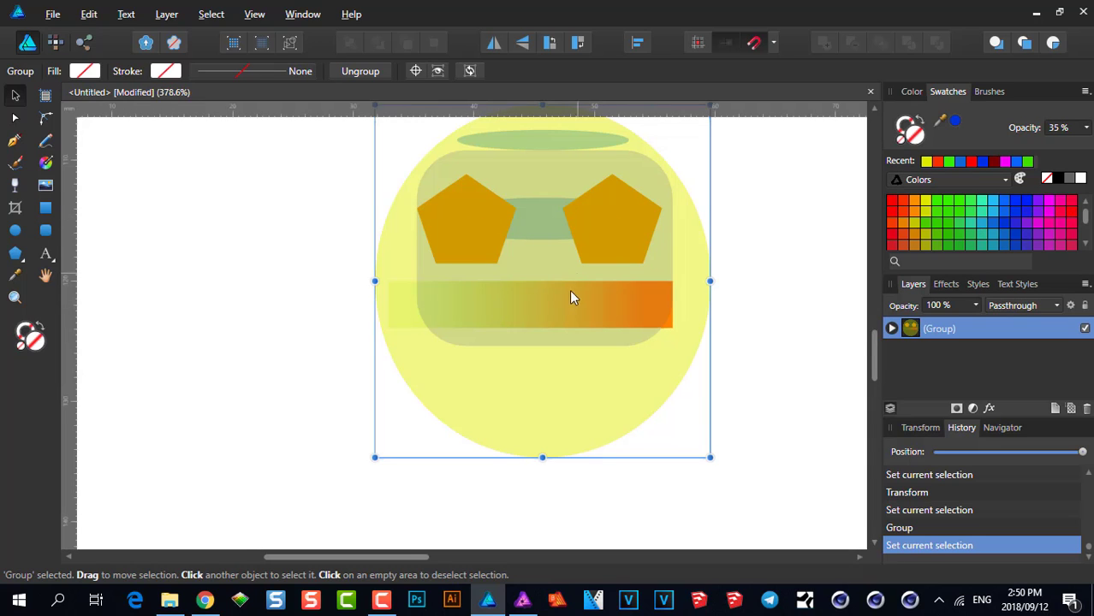
# Enter the group and Alt-click past the circle, face panel and right pentagon to the small ellipse.
pyautogui.scroll(1, 566, 293)
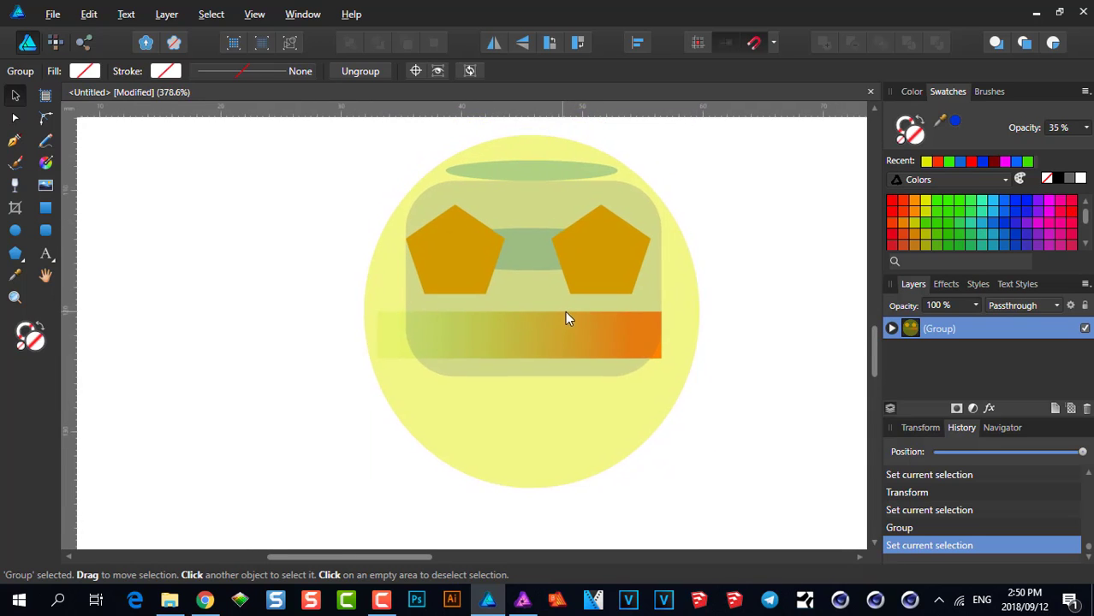
pyautogui.doubleClick(577, 255)
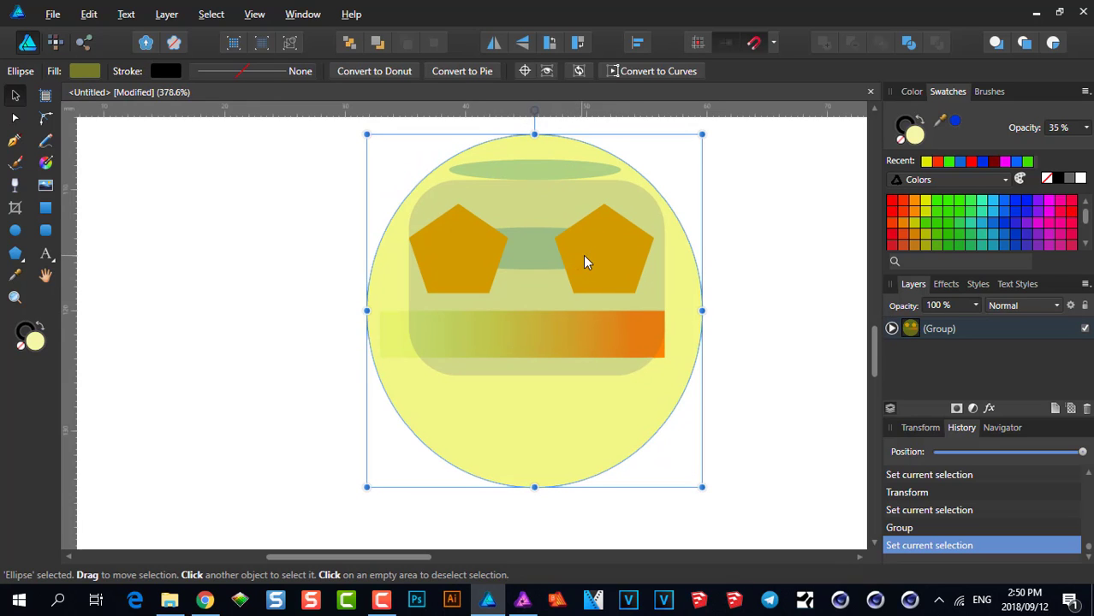
pyautogui.click(590, 261)
pyautogui.click(590, 261)
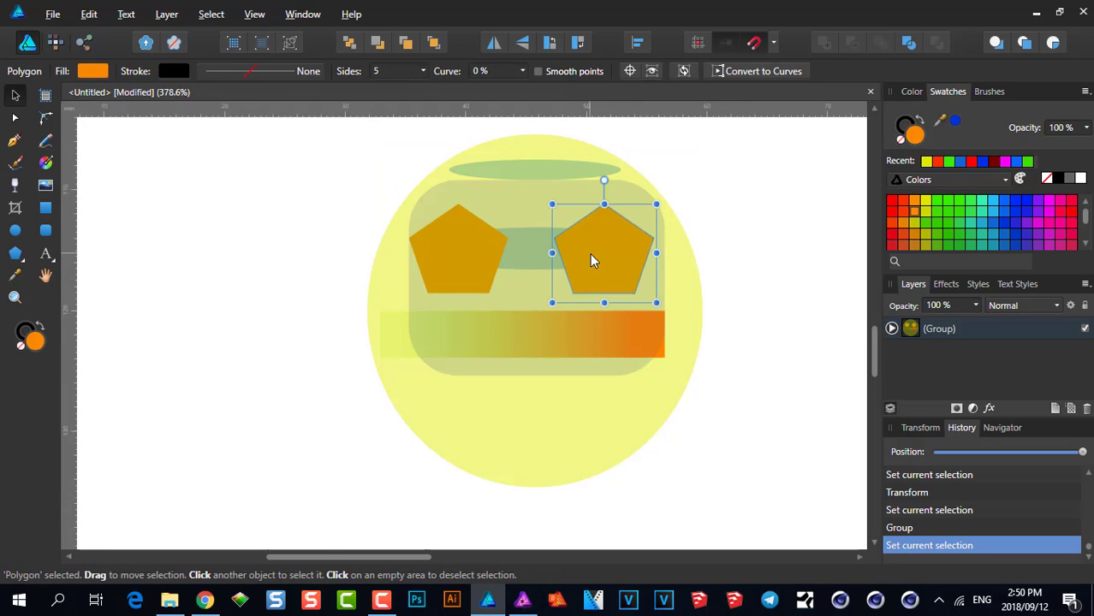
pyautogui.click(590, 260)
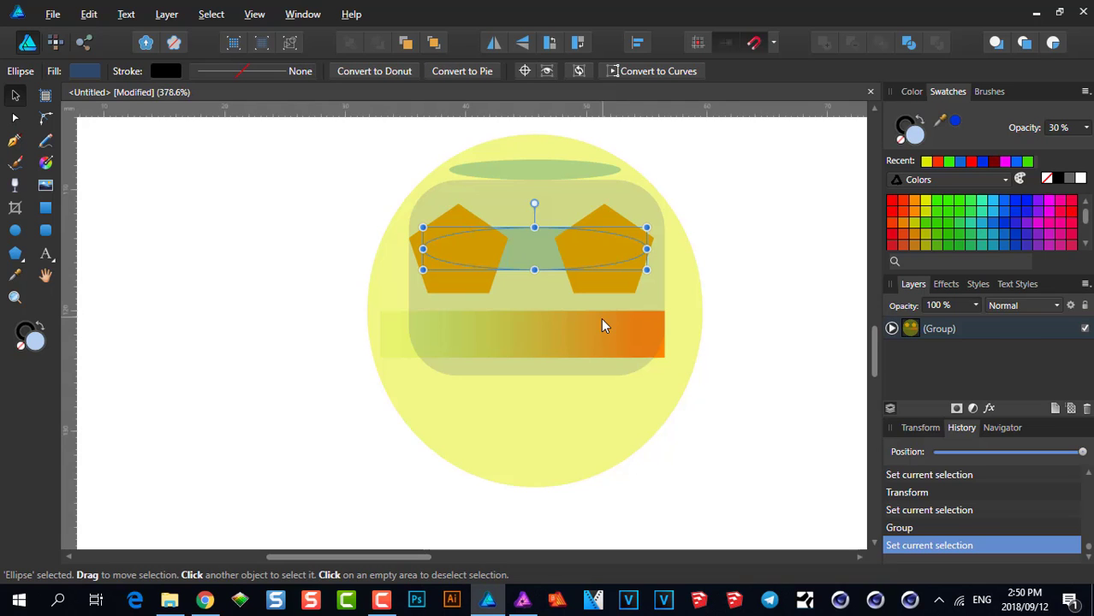
# Select the mouth bar beneath the face panel and trim its left end to about 20.4 mm wide.
pyautogui.scroll(5, 478, 368)
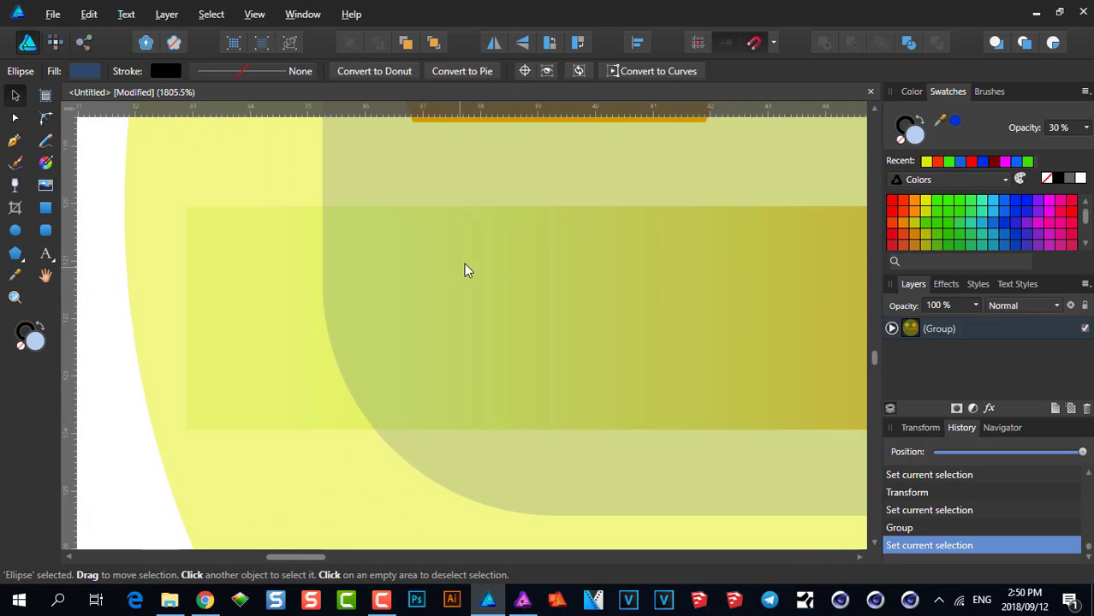
pyautogui.click(459, 263)
pyautogui.click(459, 265)
pyautogui.moveTo(185, 206); pyautogui.dragTo(291, 207)
pyautogui.moveTo(325, 248); pyautogui.dragTo(479, 343)
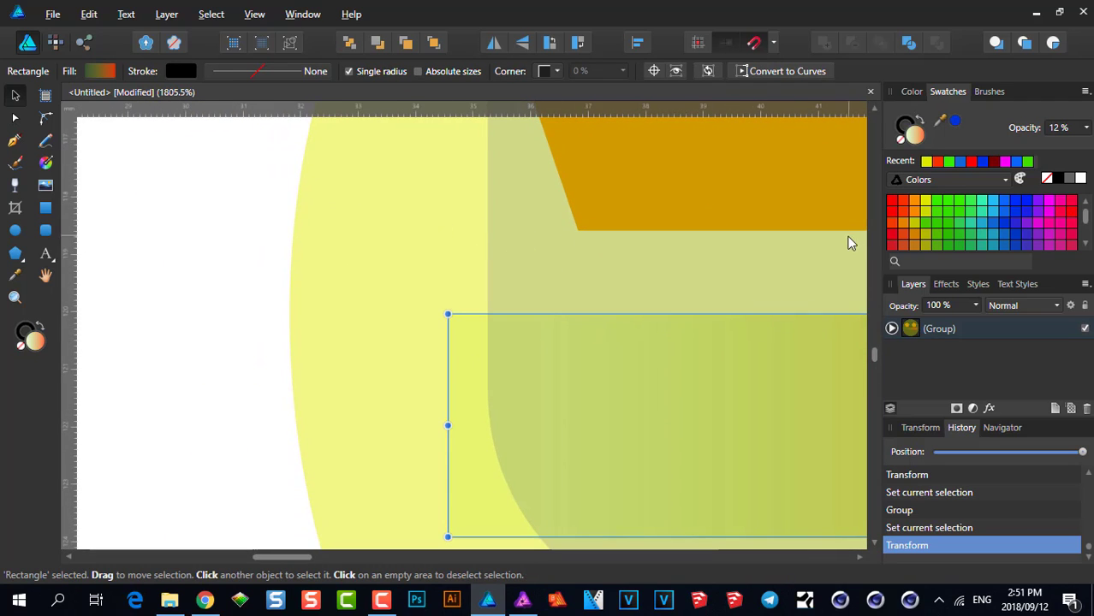
pyautogui.scroll(-5, 498, 200)
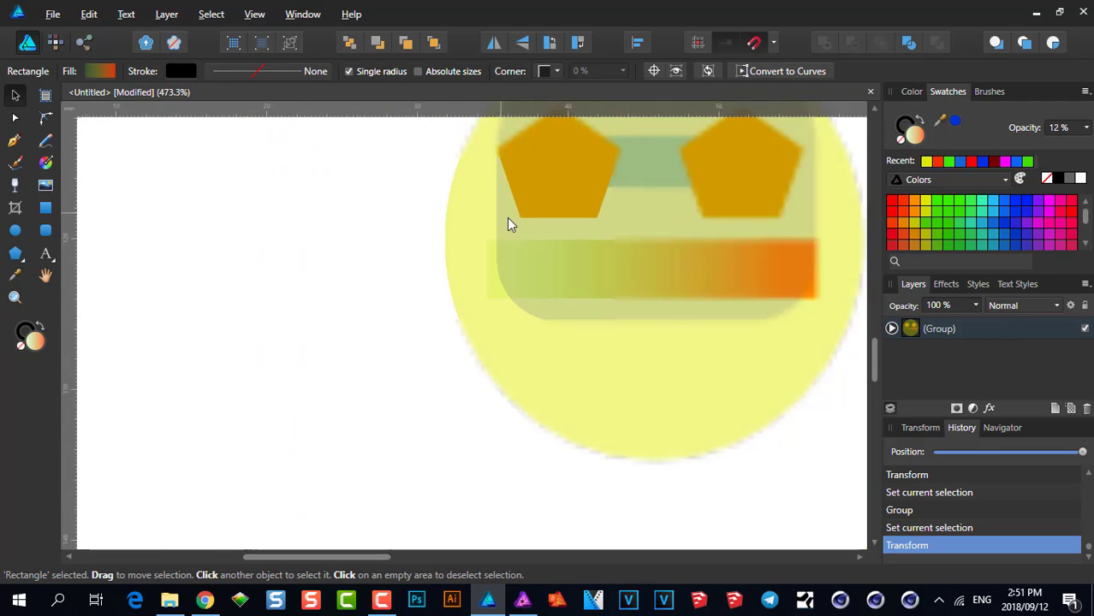
pyautogui.hscroll(5, 511, 220)
pyautogui.scroll(2, 511, 220)
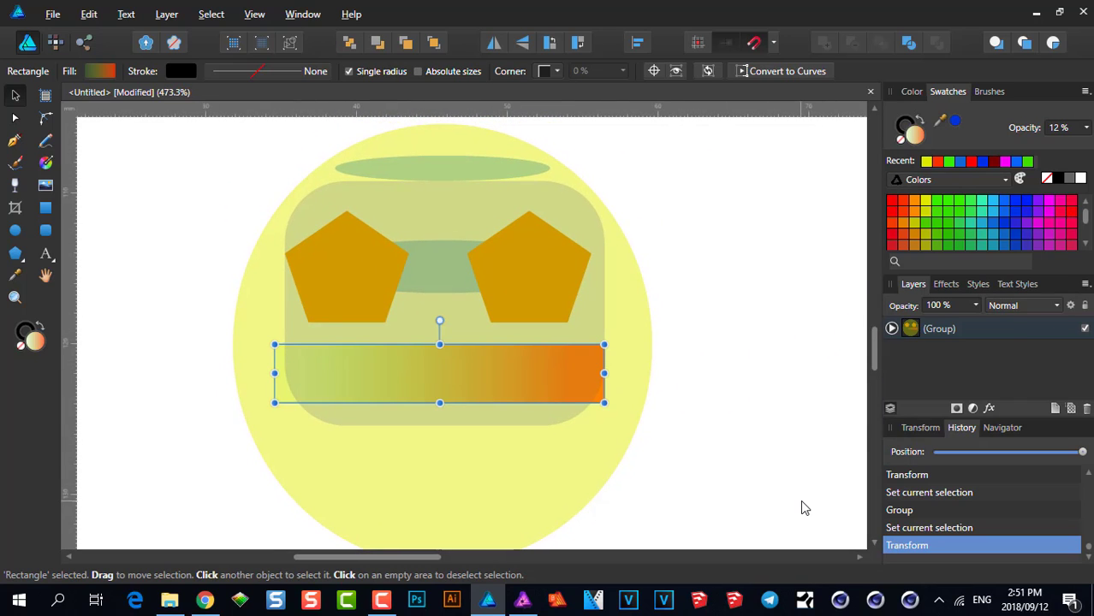